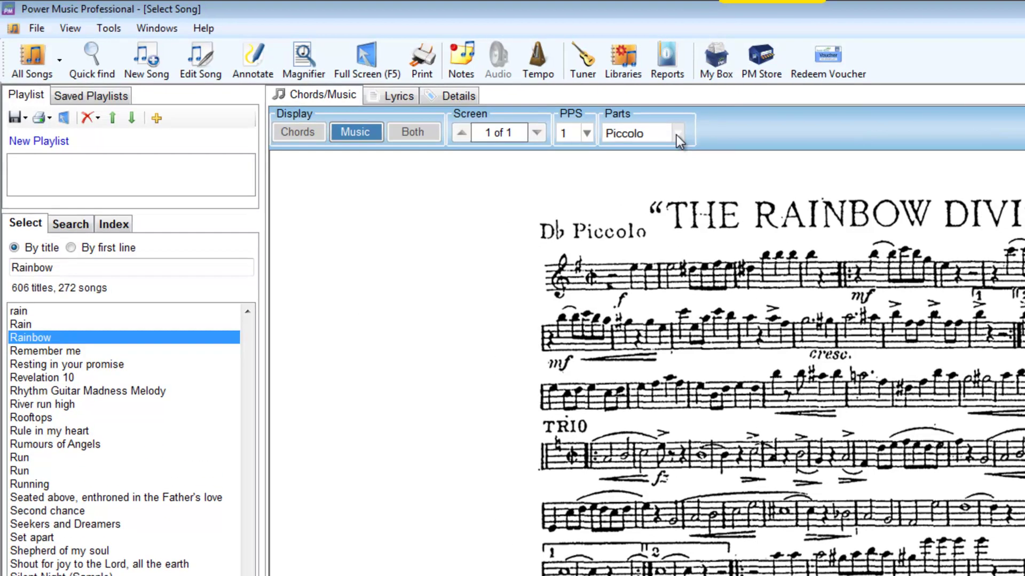
Switch Rainbow's displayed part to Bassoon, then Flute, then Oboes
left_click(677, 134)
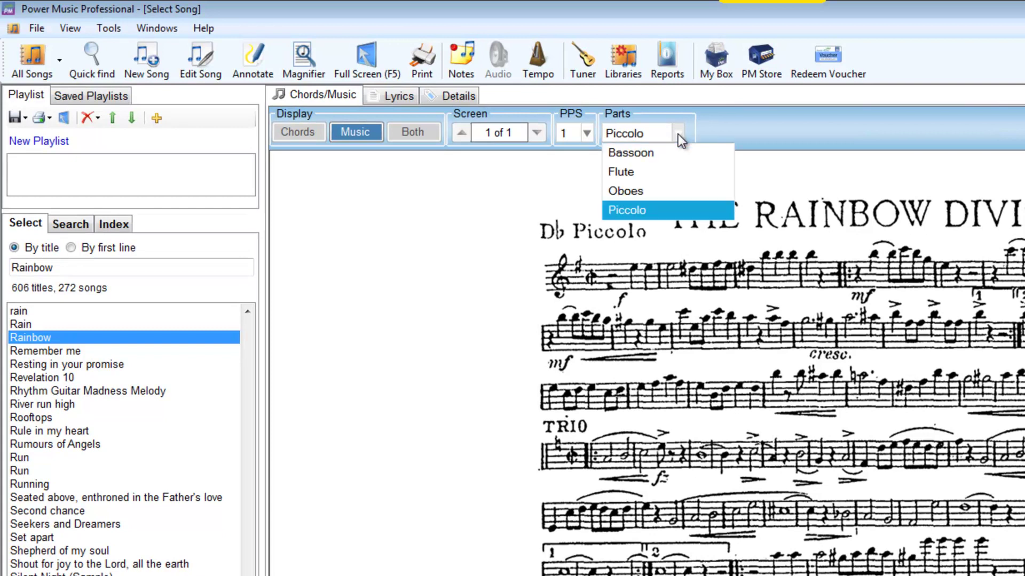
left_click(655, 149)
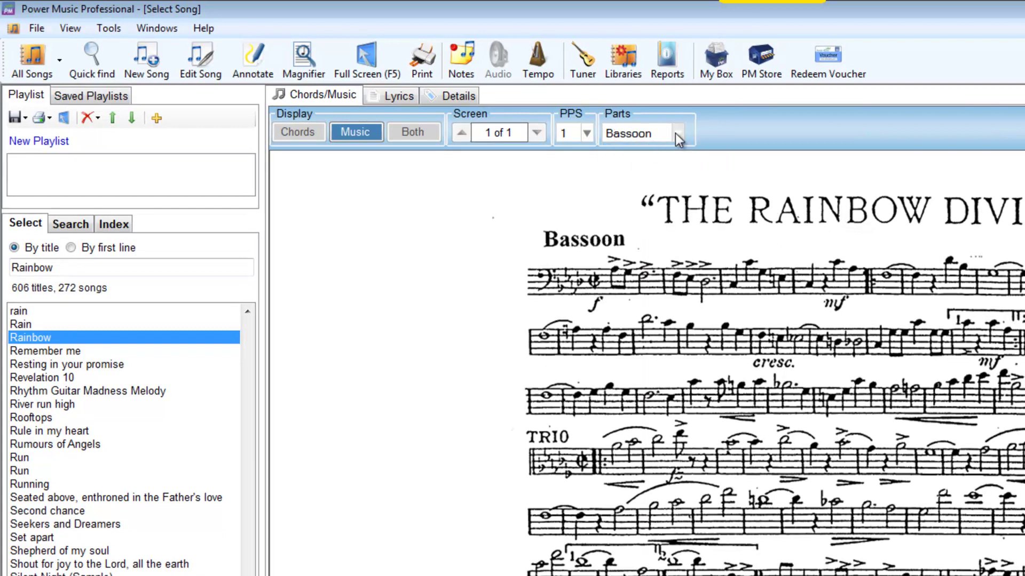
left_click(677, 133)
left_click(651, 172)
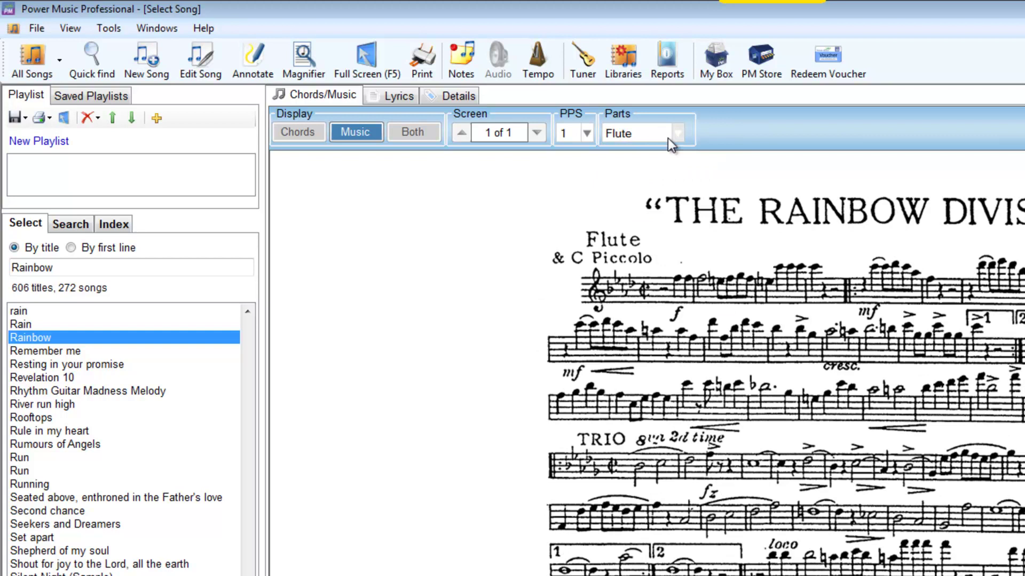
left_click(678, 133)
left_click(654, 193)
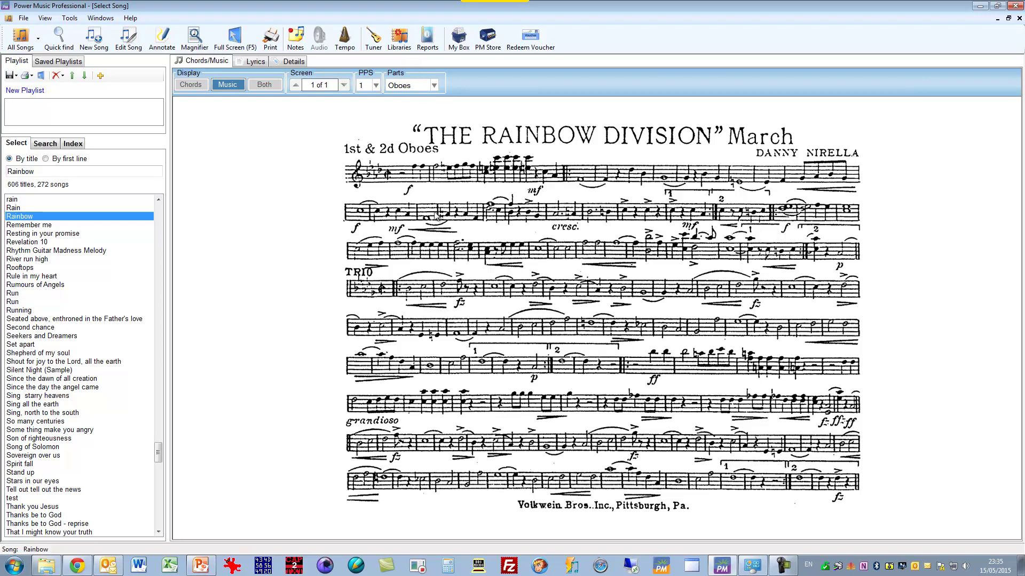
Clear the song title search box and bring up Quick find to search all songs
triple_click(69, 169)
key("BackSpace")
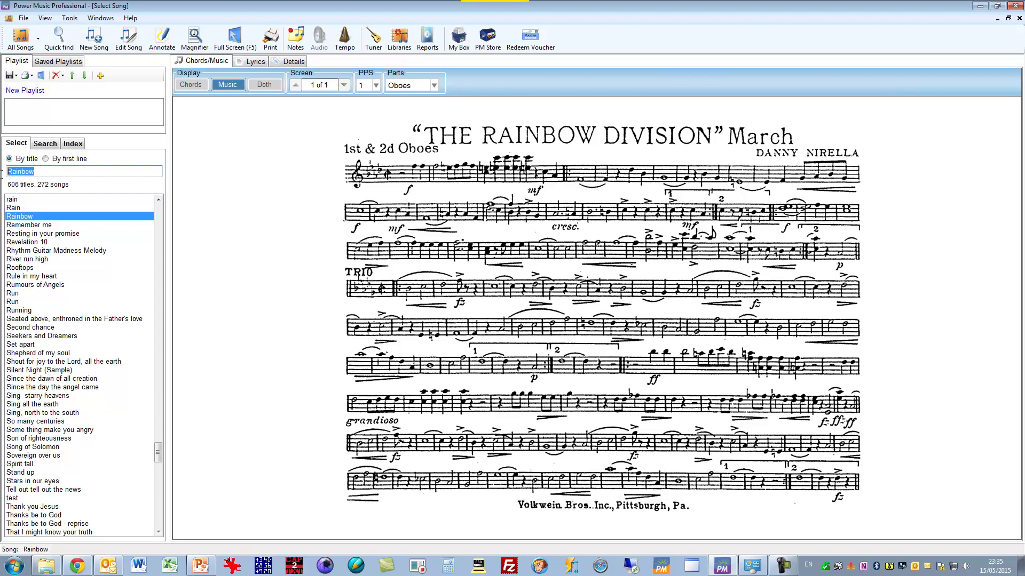
left_click(60, 40)
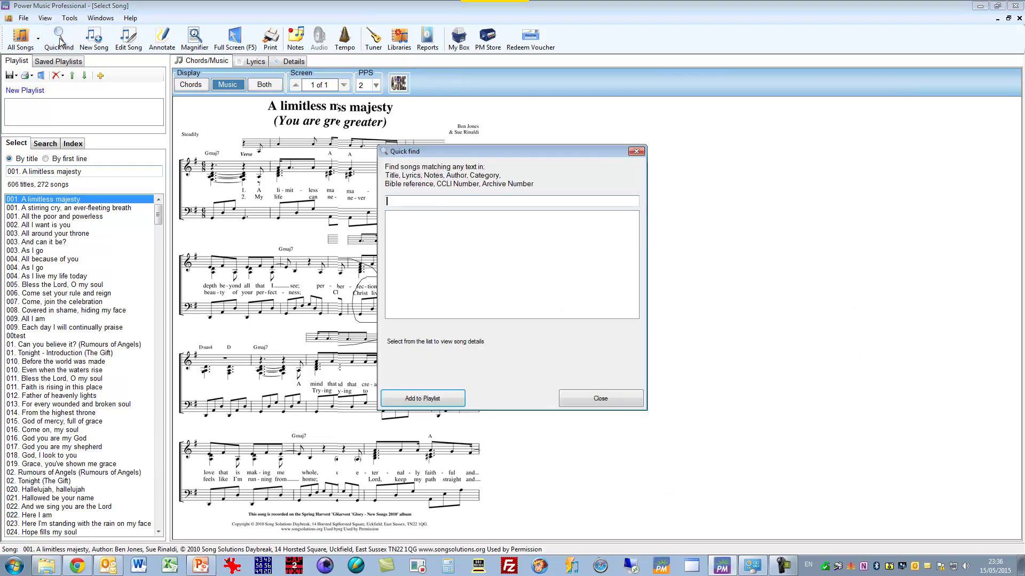
type("to")
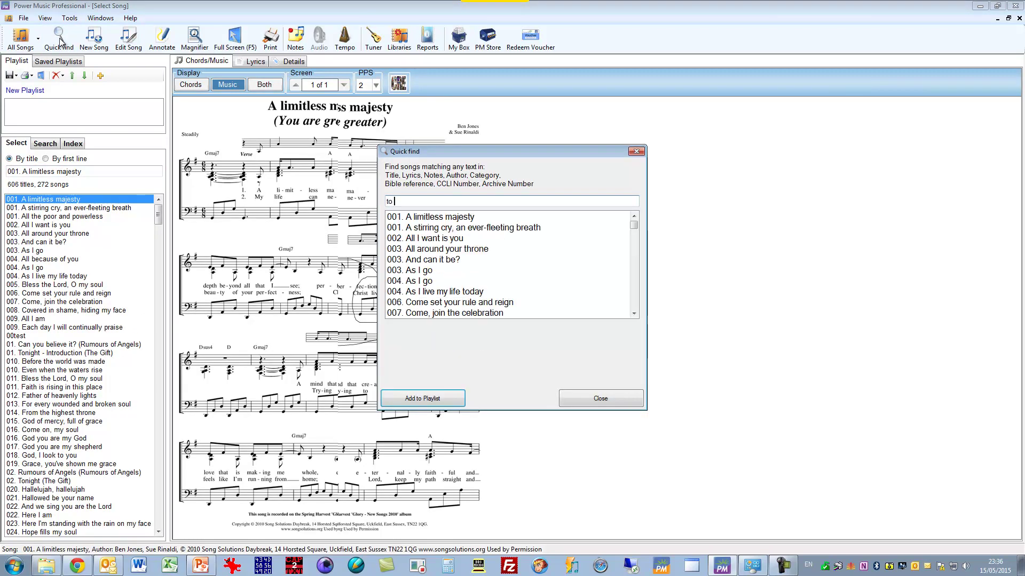
type(" god ")
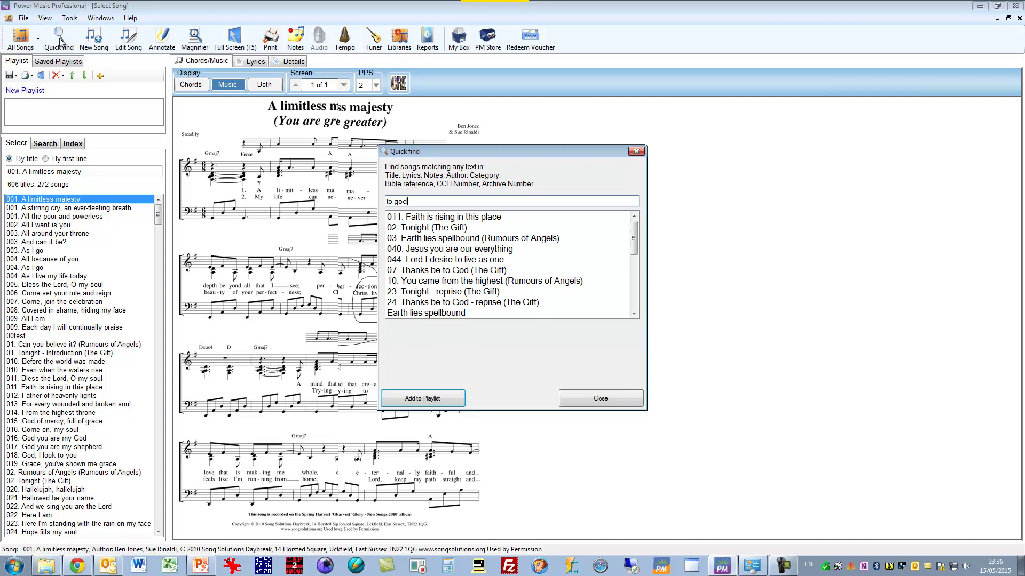
type("be")
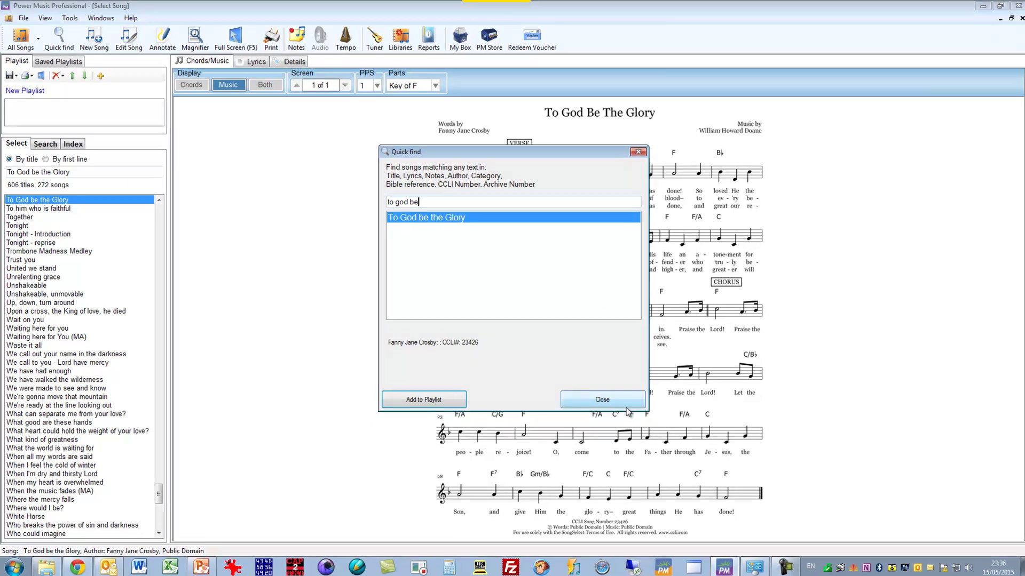
Close Quick find and transpose To God Be The Glory through Bb and A to G
left_click(612, 399)
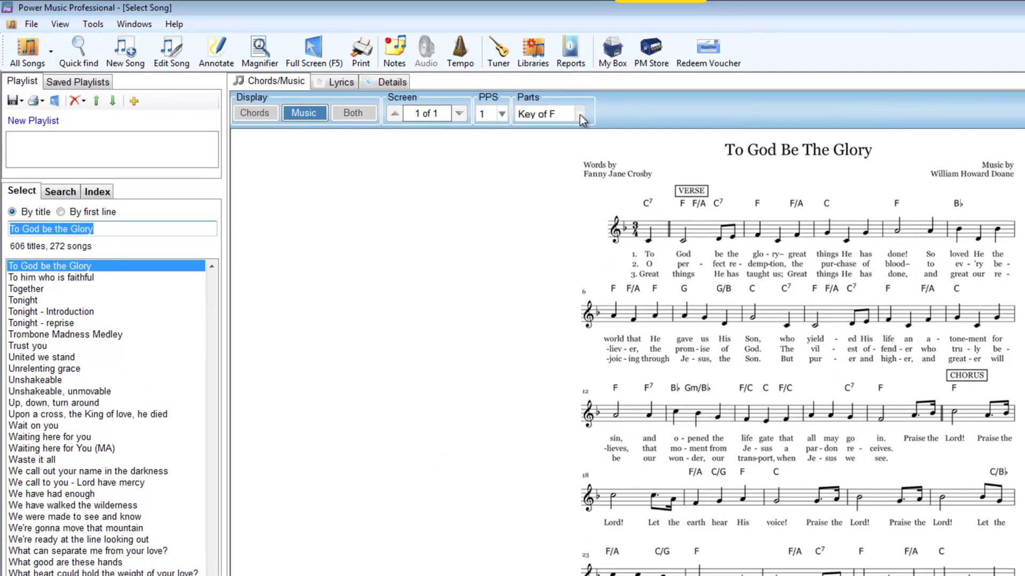
left_click(579, 115)
left_click(571, 145)
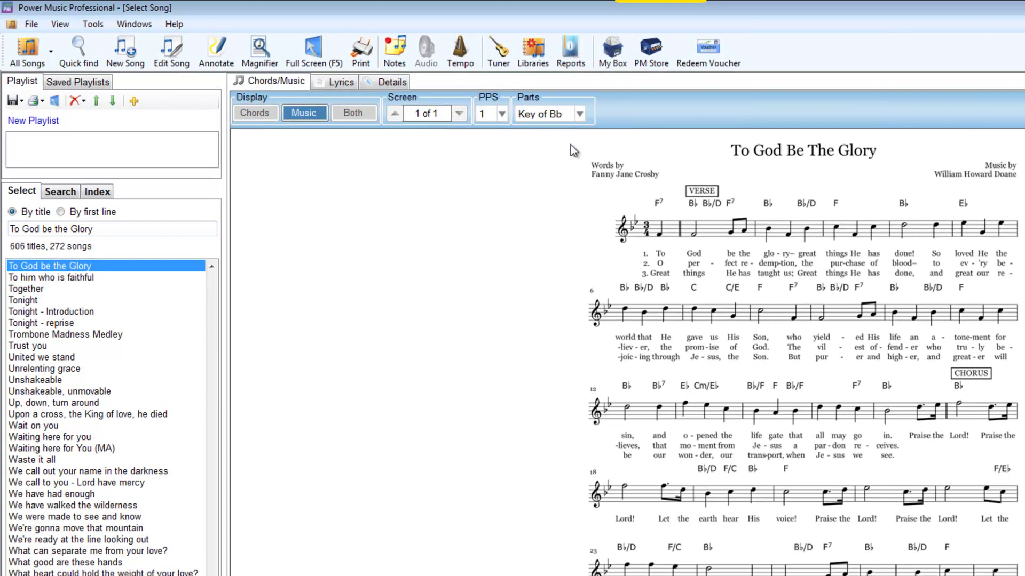
left_click(579, 114)
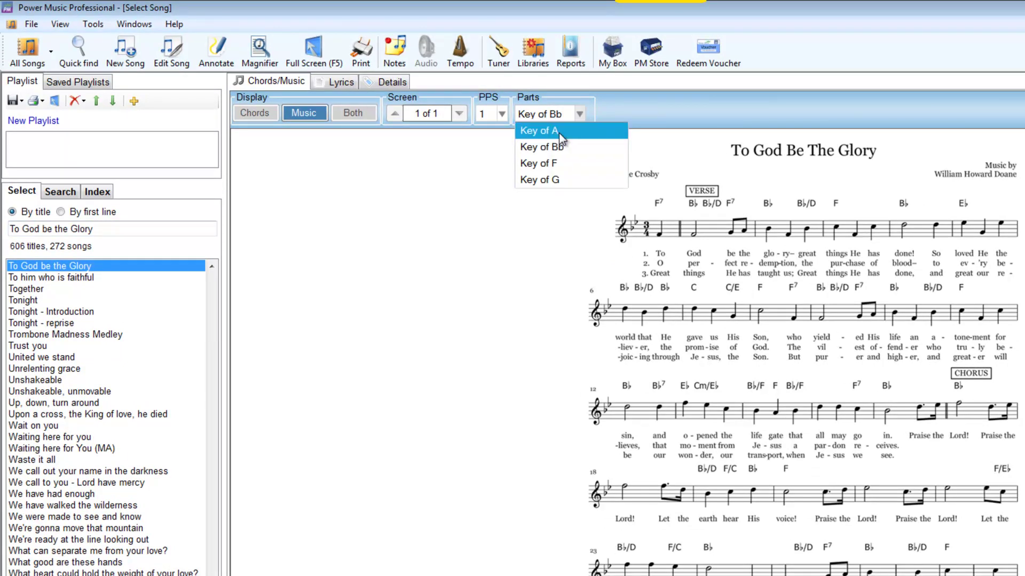
left_click(560, 131)
left_click(579, 116)
left_click(560, 181)
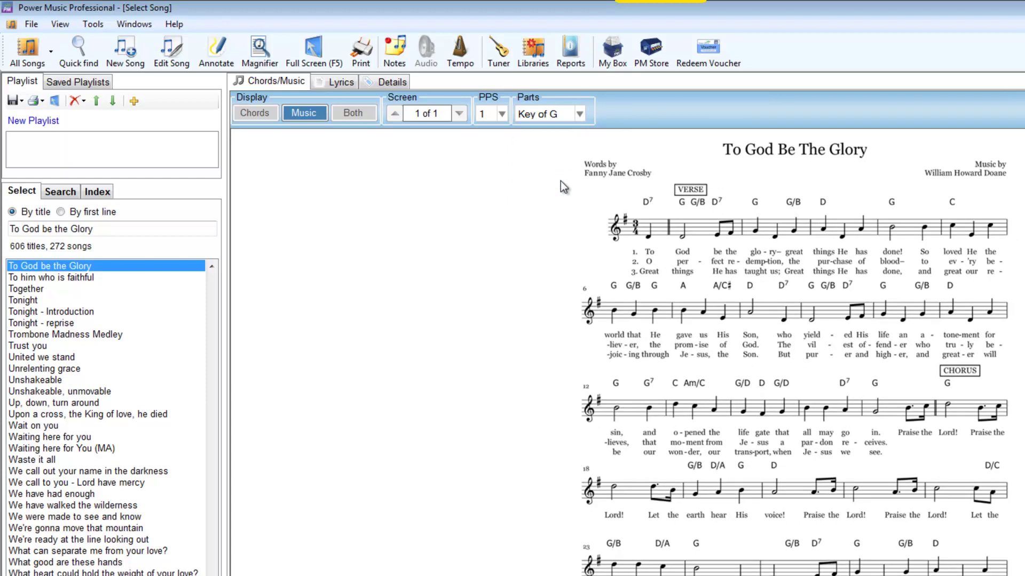
Create a new song and import RainbowDivision.pdf from the Song Sheets folder
left_click(130, 55)
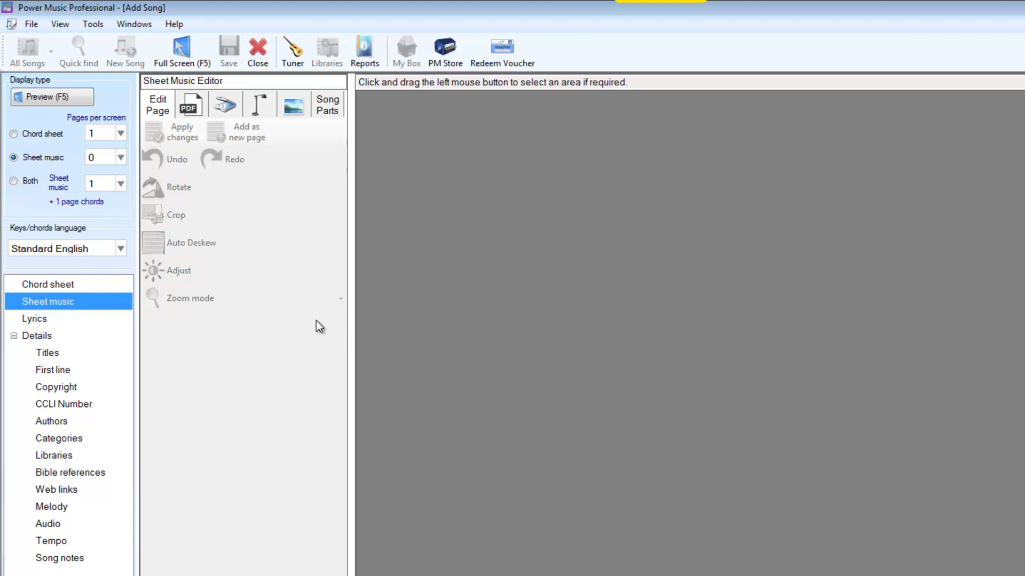
left_click(192, 108)
left_click(172, 158)
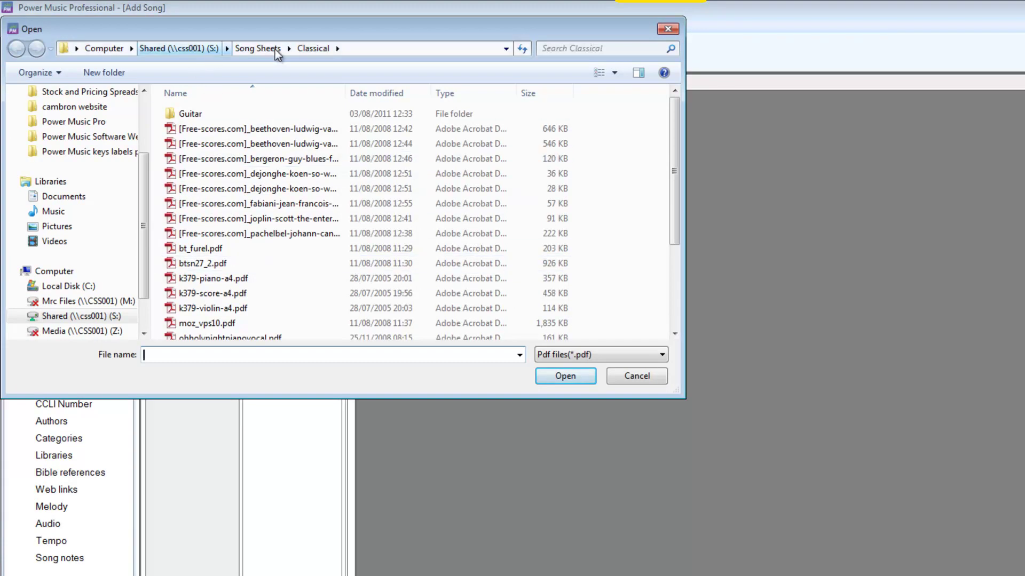
left_click(264, 48)
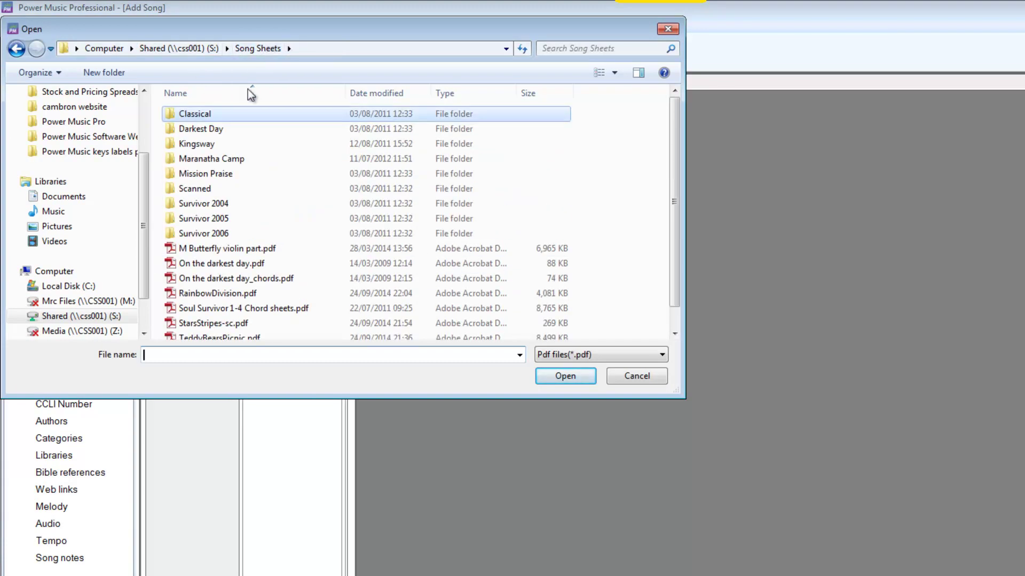
double_click(224, 294)
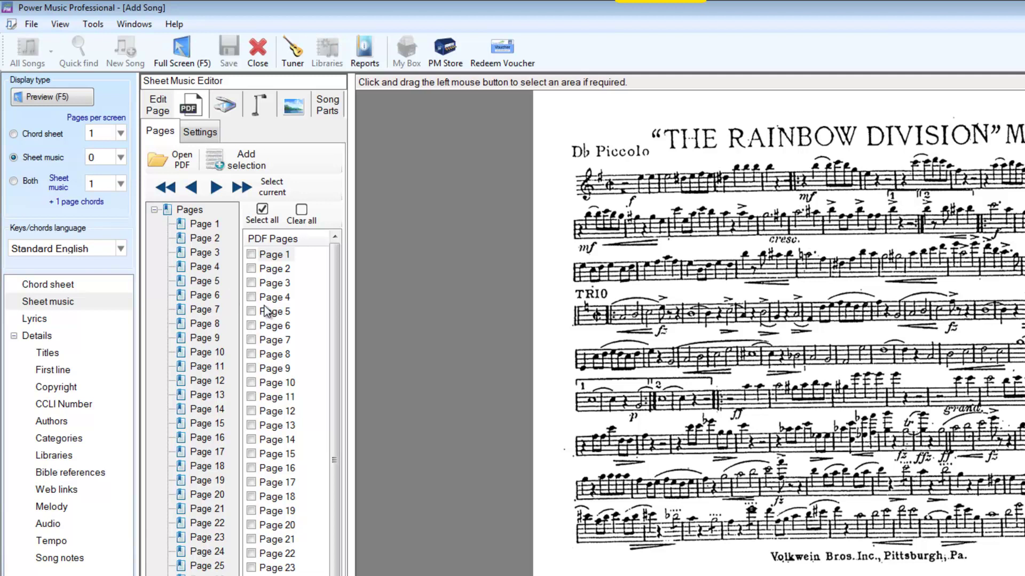
Preview PDF pages 3, 4, 6 and 15 to find the Eb Cornet part
left_click(274, 285)
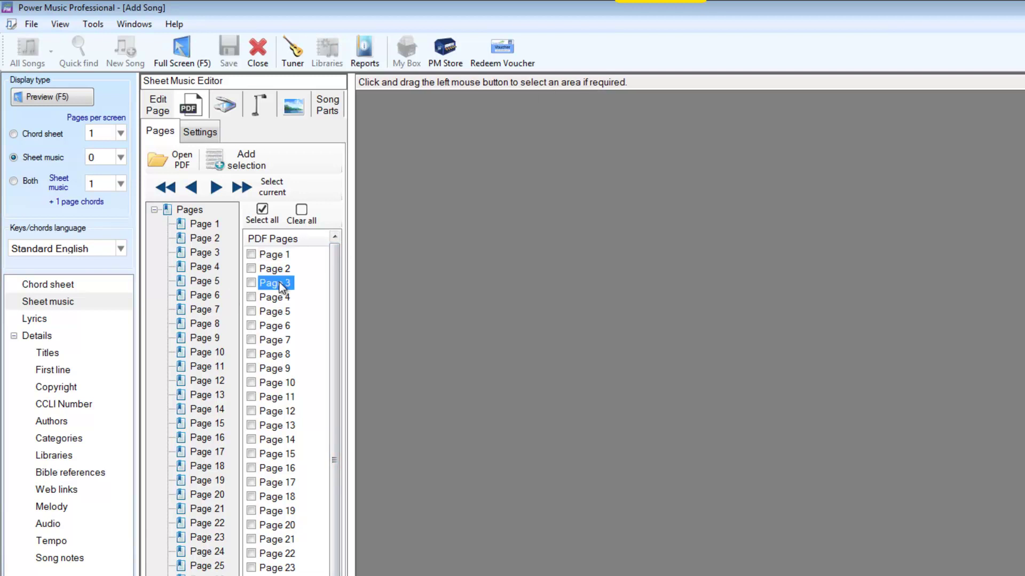
left_click(279, 297)
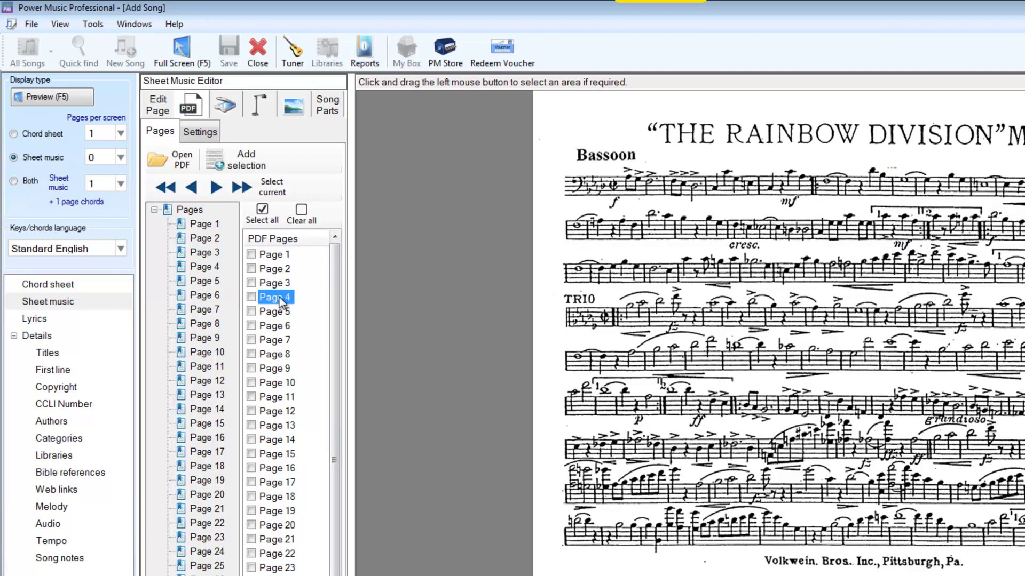
left_click(279, 329)
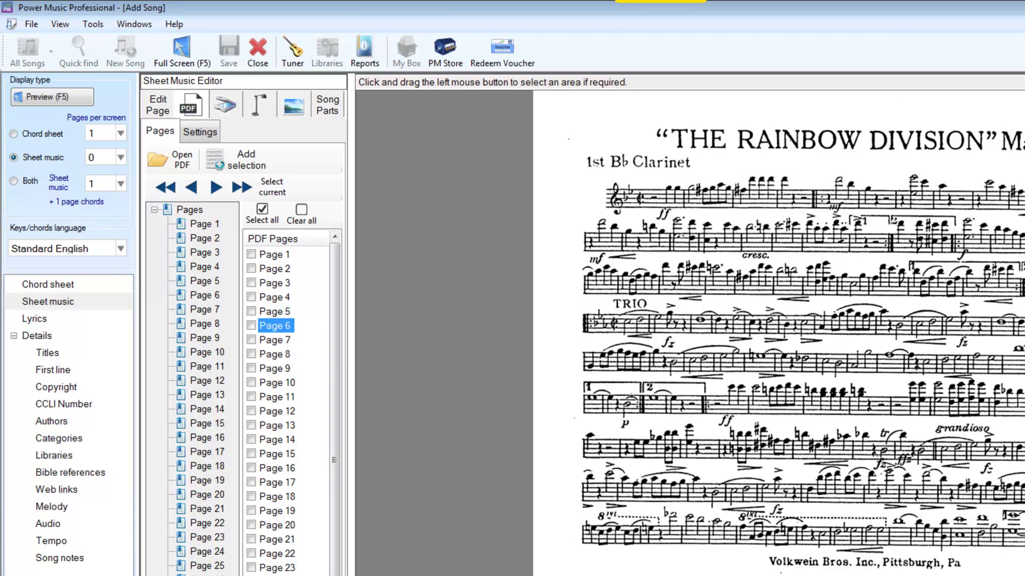
left_click(271, 456)
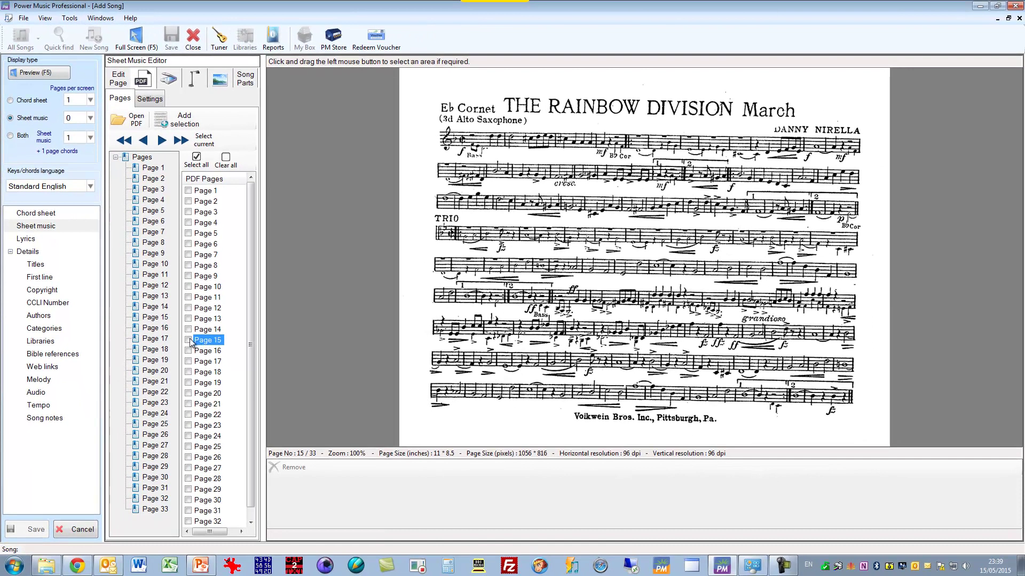
Add page 15, the Eb Cornet part, to the song and show its parts settings
left_click(188, 340)
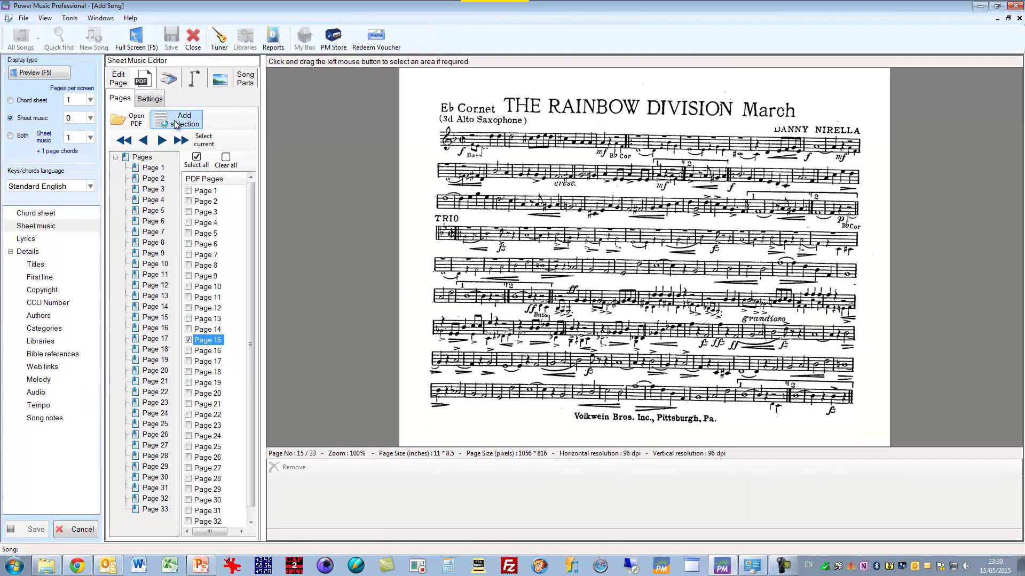
left_click(176, 124)
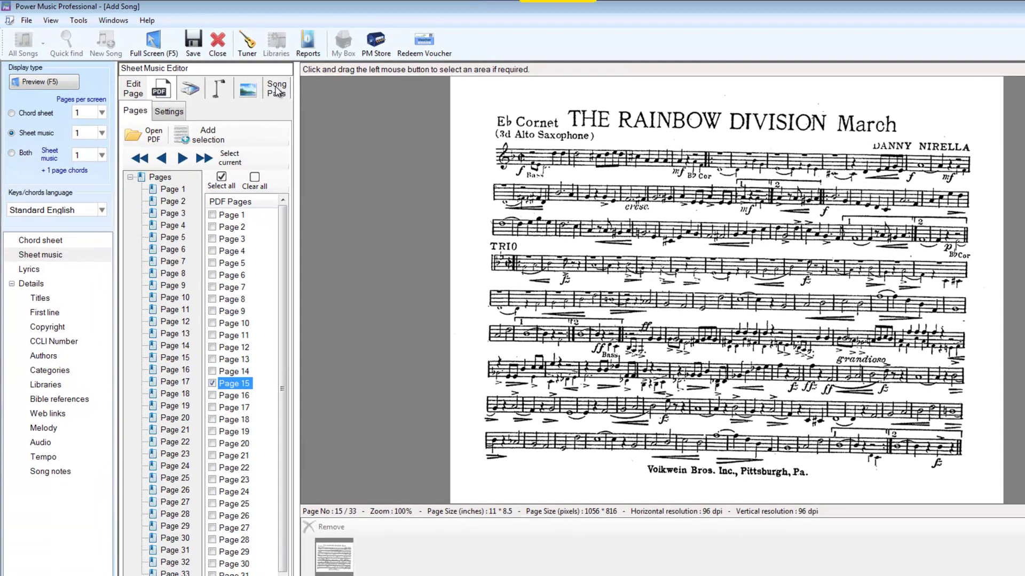
left_click(278, 89)
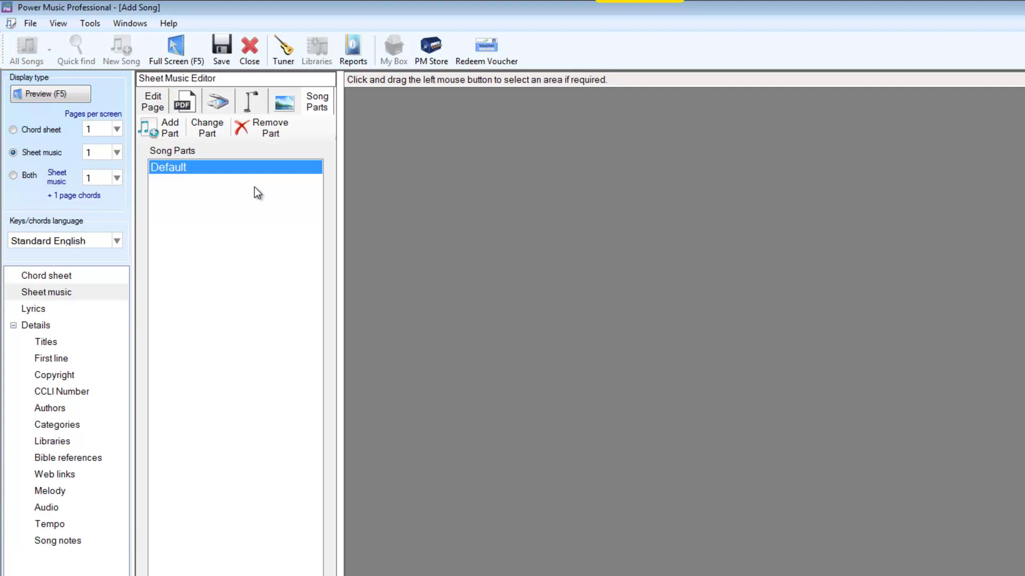
Rename the song's Default part to Cornet in the Part Names dialog
left_click(213, 133)
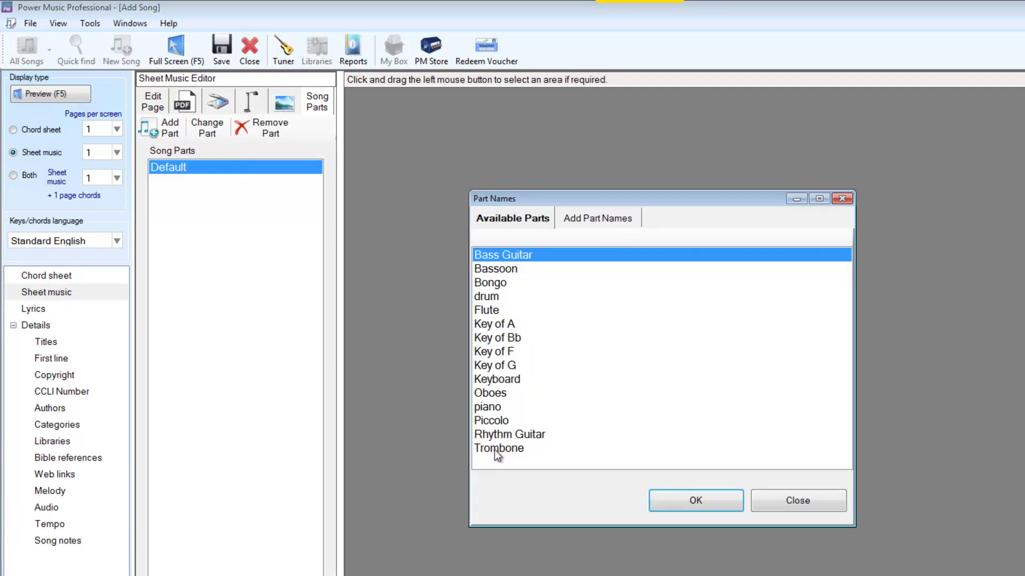
left_click(609, 217)
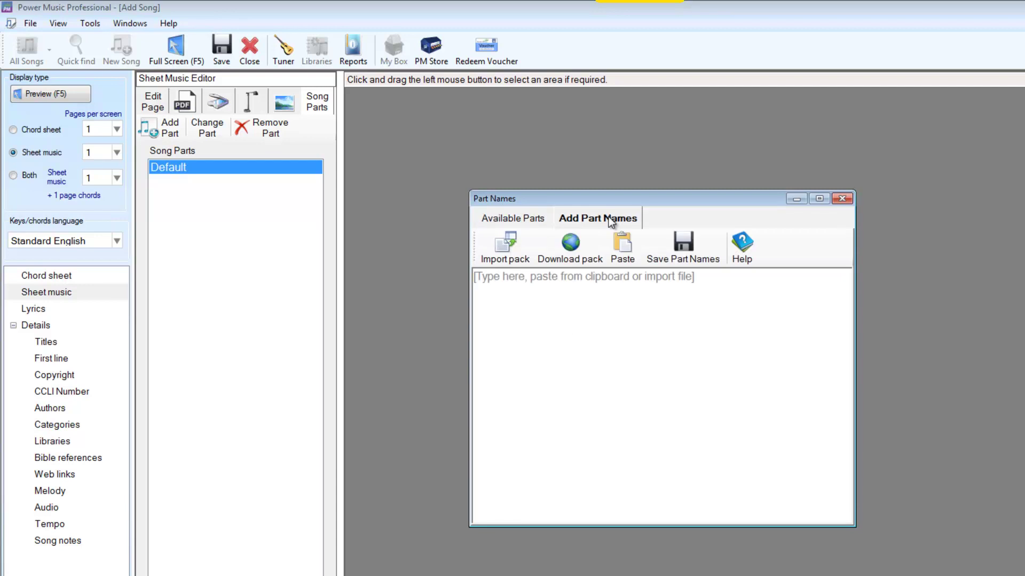
left_click(562, 283)
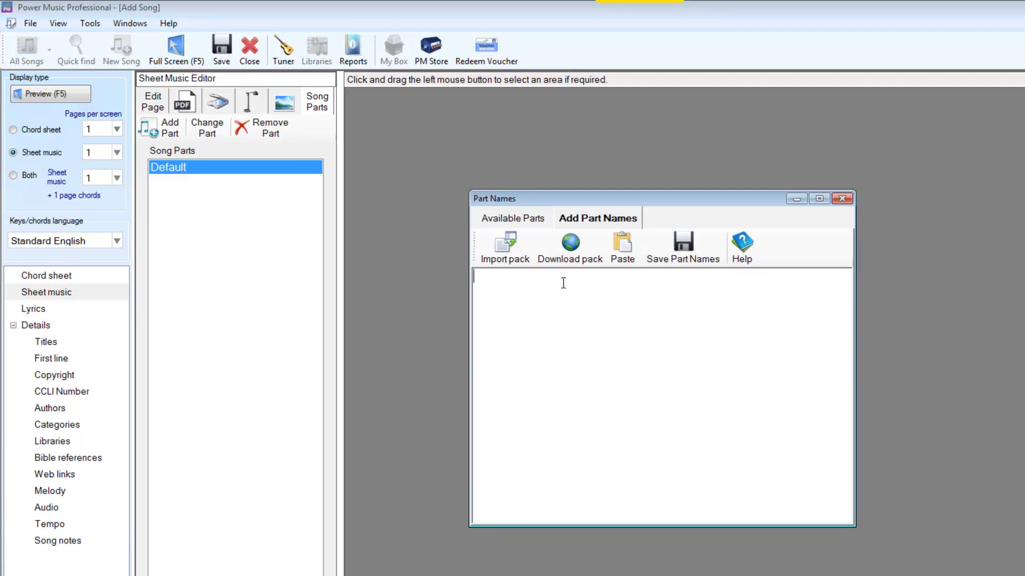
type("Cor")
type("net")
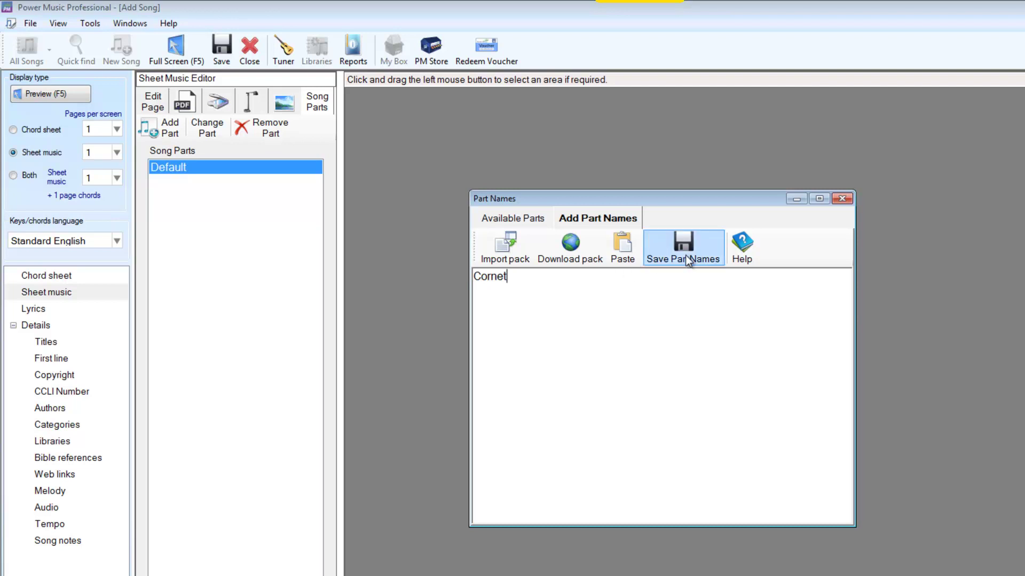
left_click(679, 248)
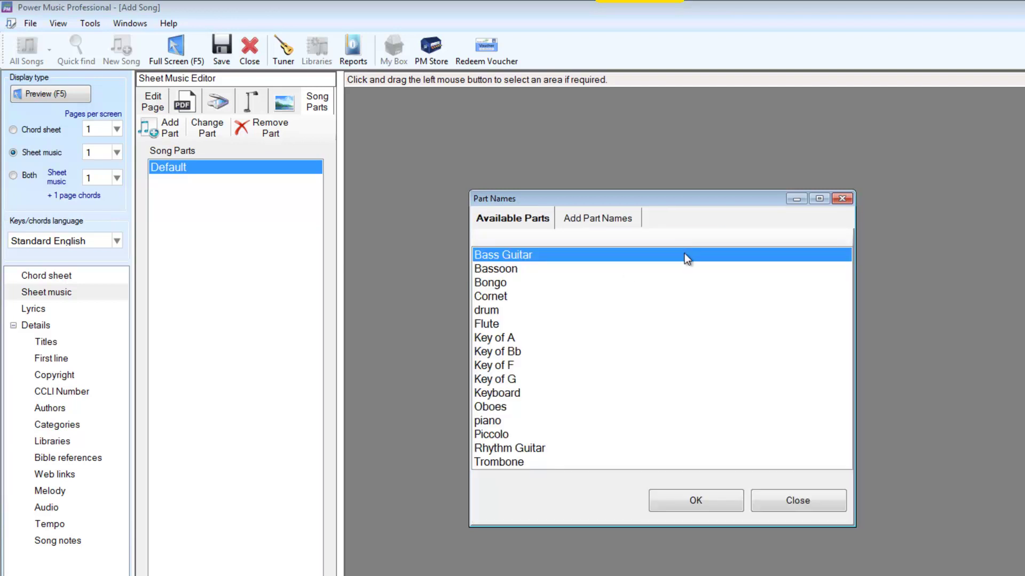
left_click(504, 295)
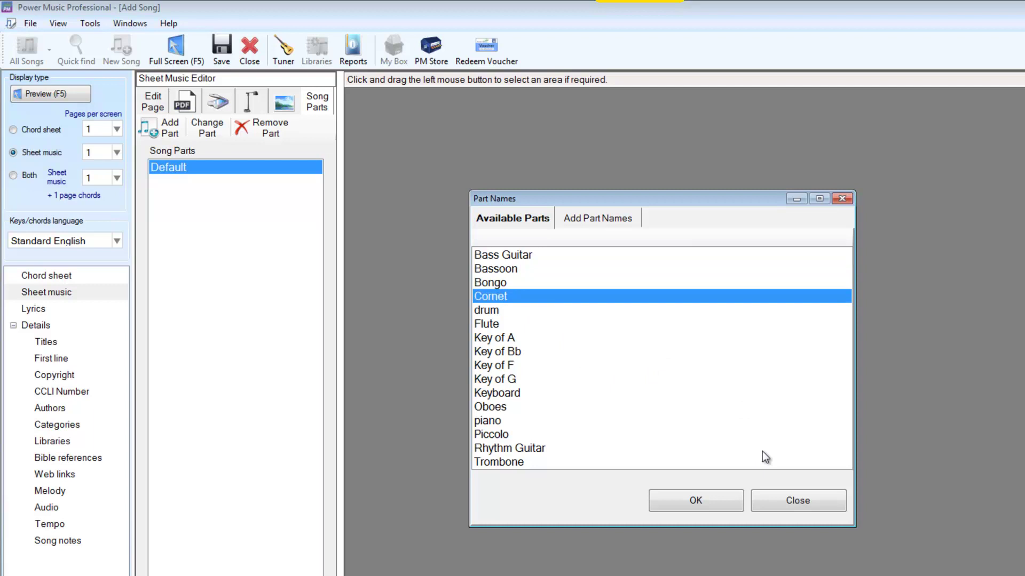
left_click(711, 505)
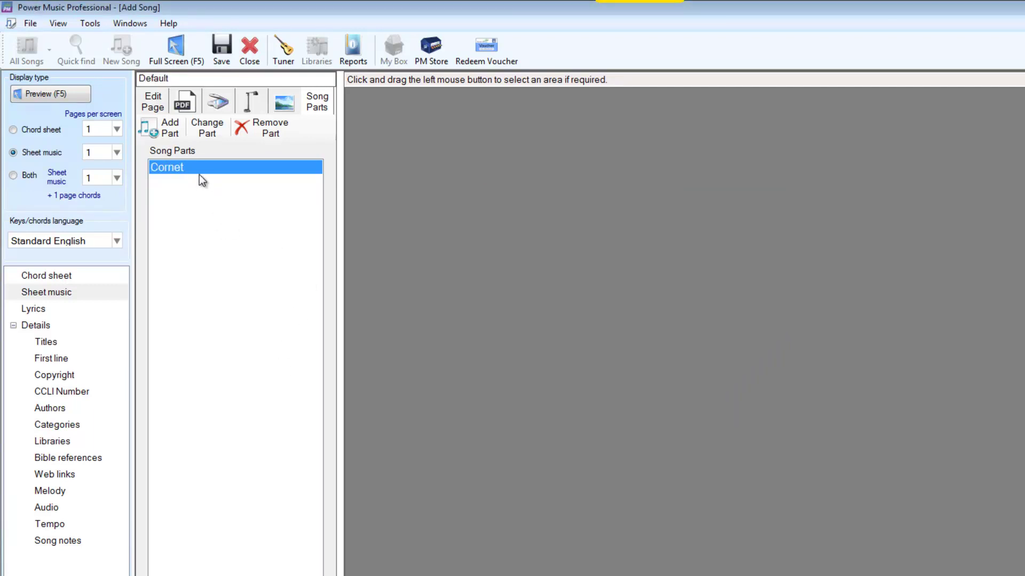
Mark only PDF page 22, the 2d Horn part, and start adding a new part
left_click(243, 167)
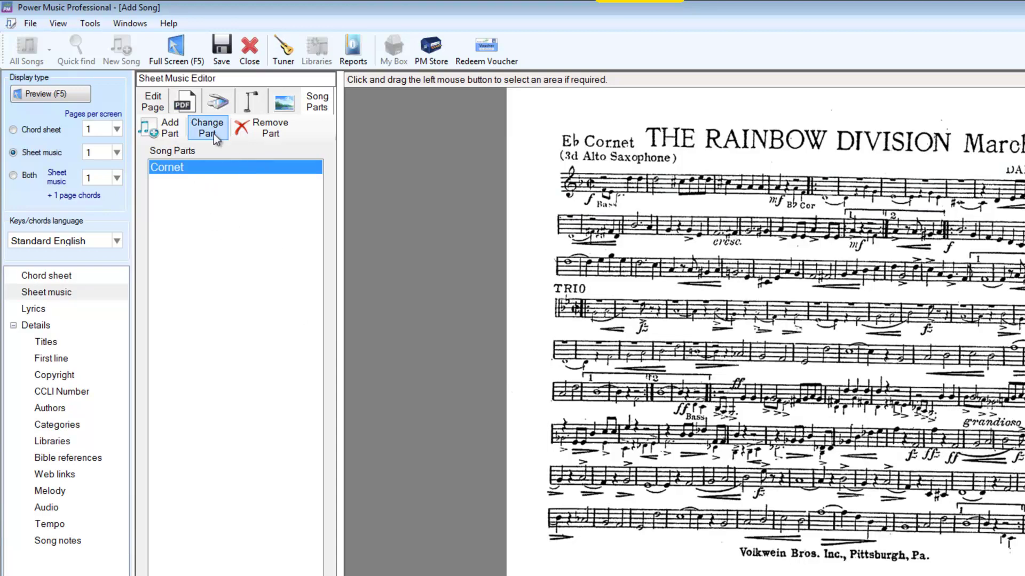
left_click(186, 103)
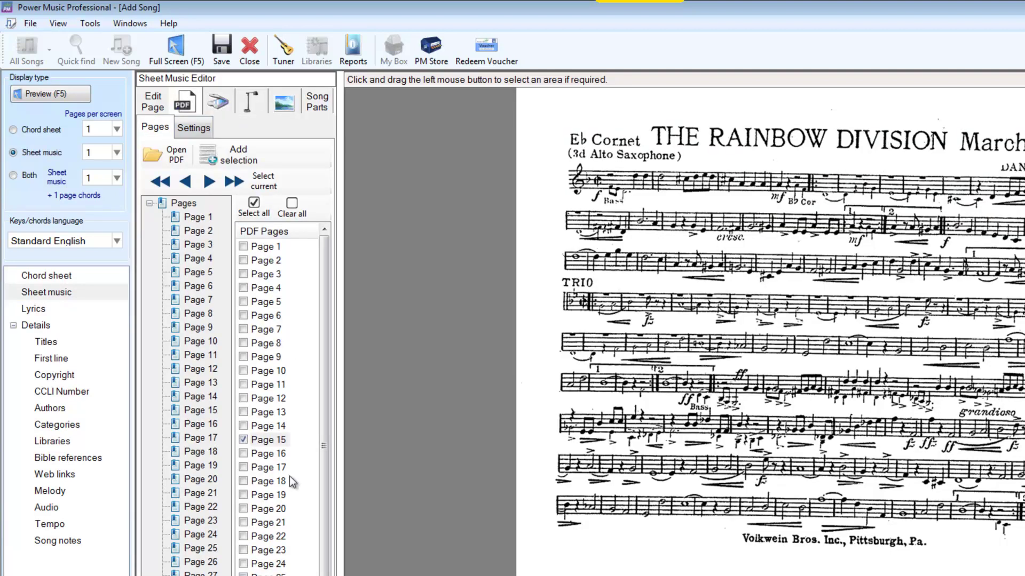
left_click(245, 535)
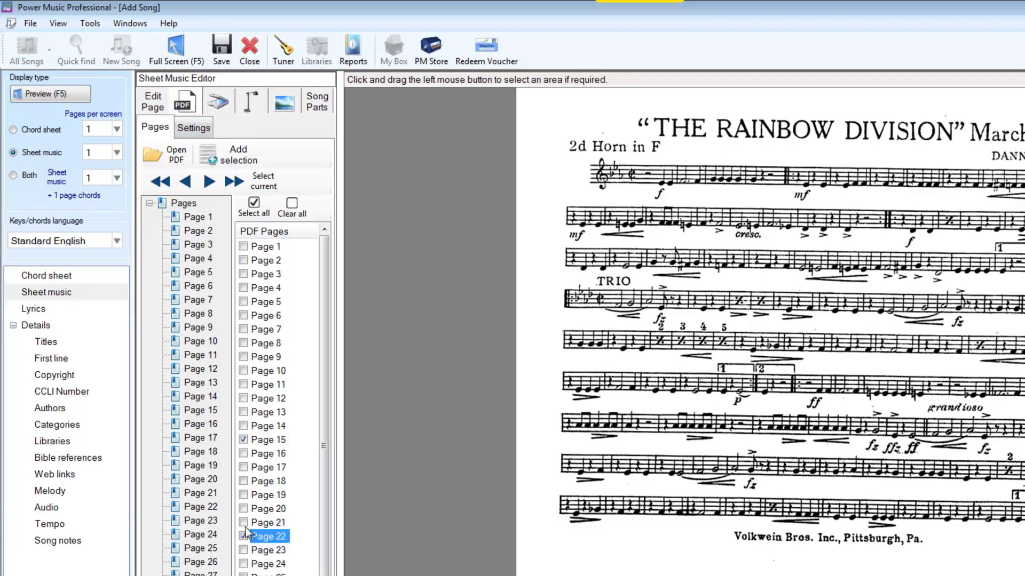
left_click(244, 440)
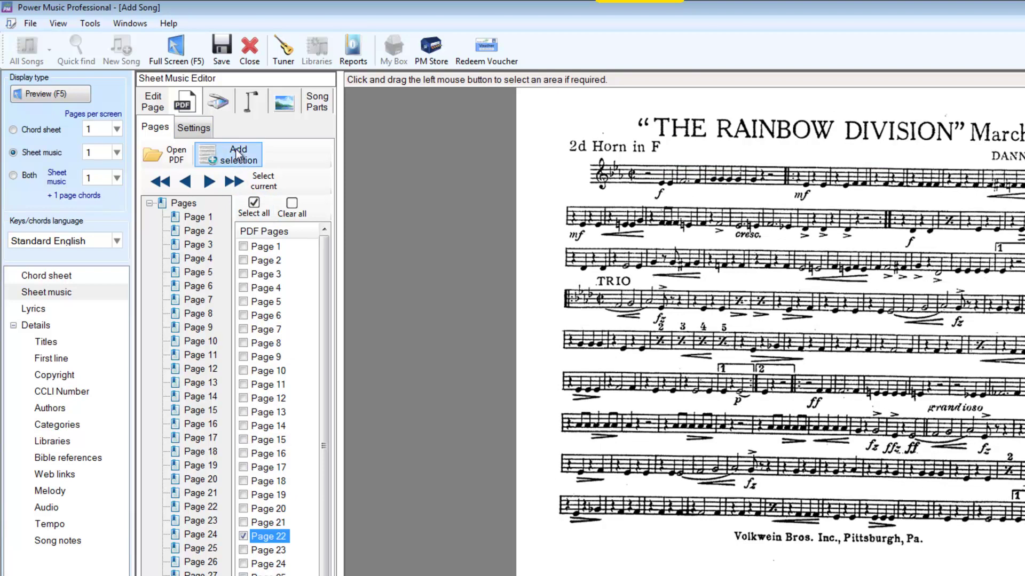
left_click(325, 105)
left_click(171, 135)
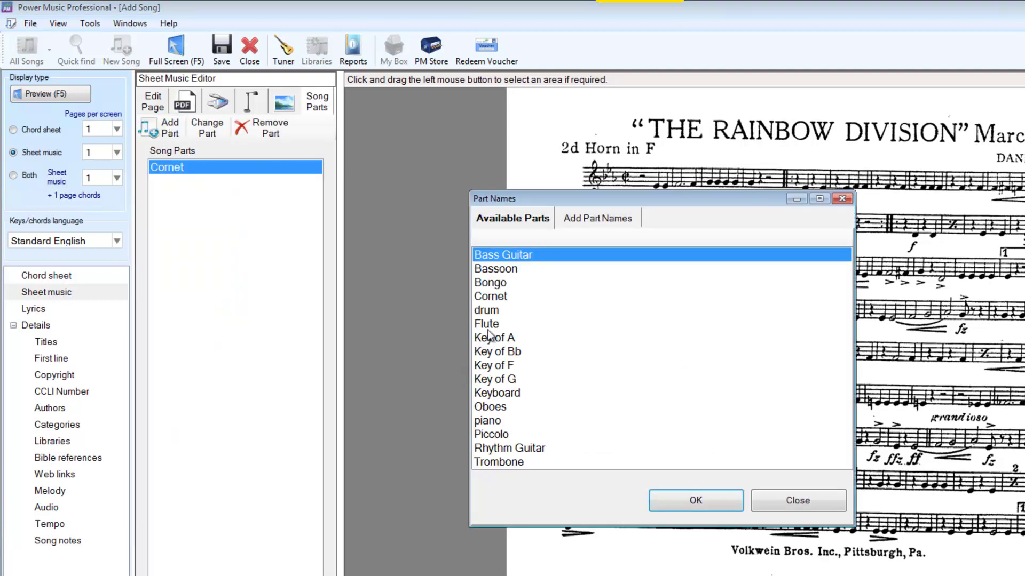
Create the part name Horn and add a Horn part to the song
left_click(608, 217)
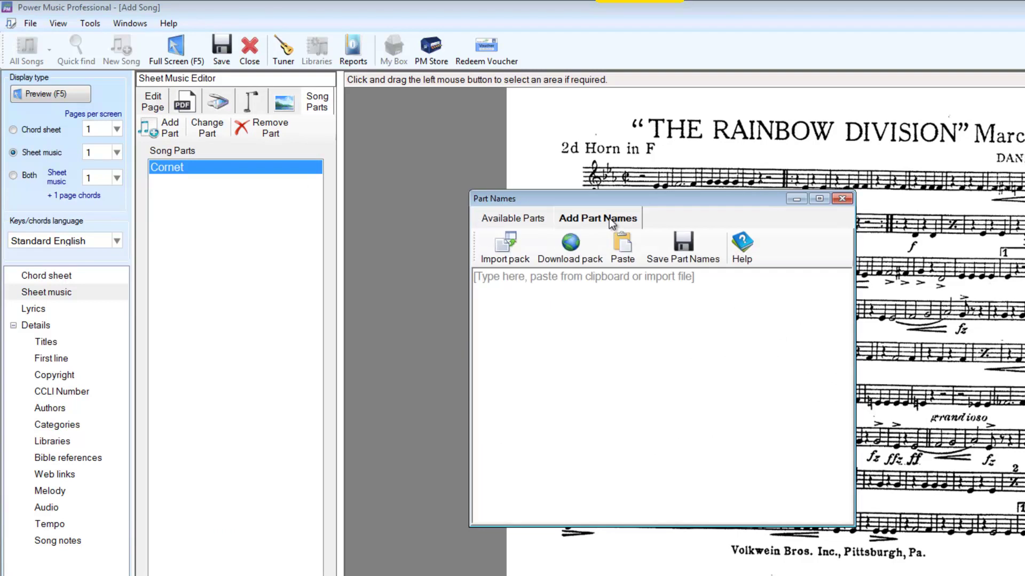
left_click(534, 282)
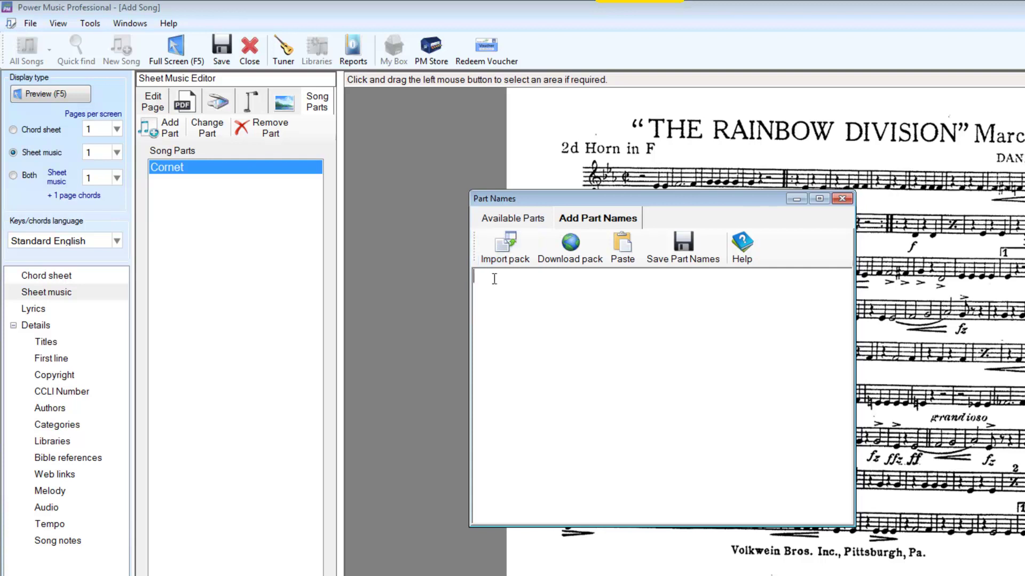
type("Hor")
type("n")
left_click(688, 255)
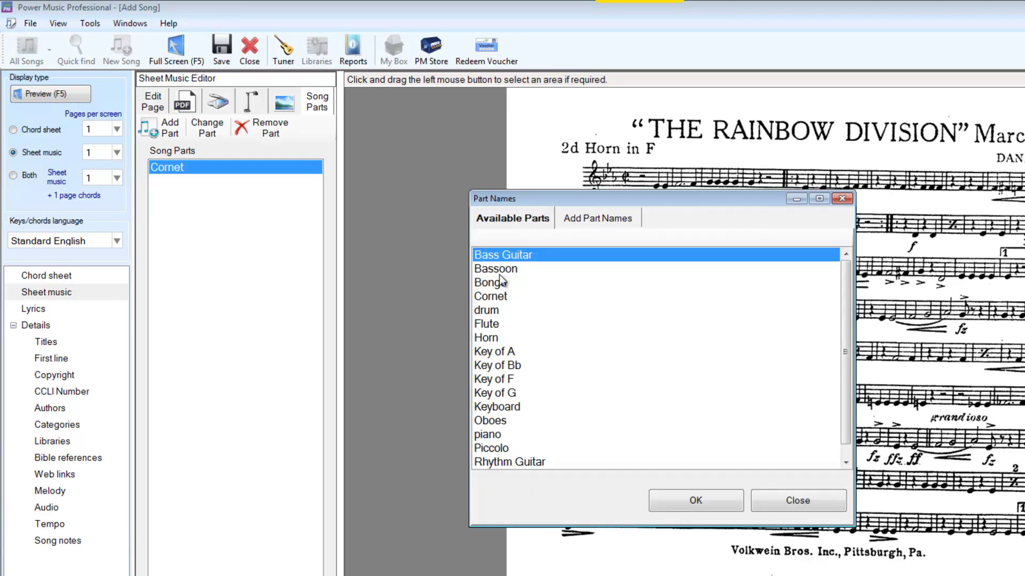
left_click(487, 338)
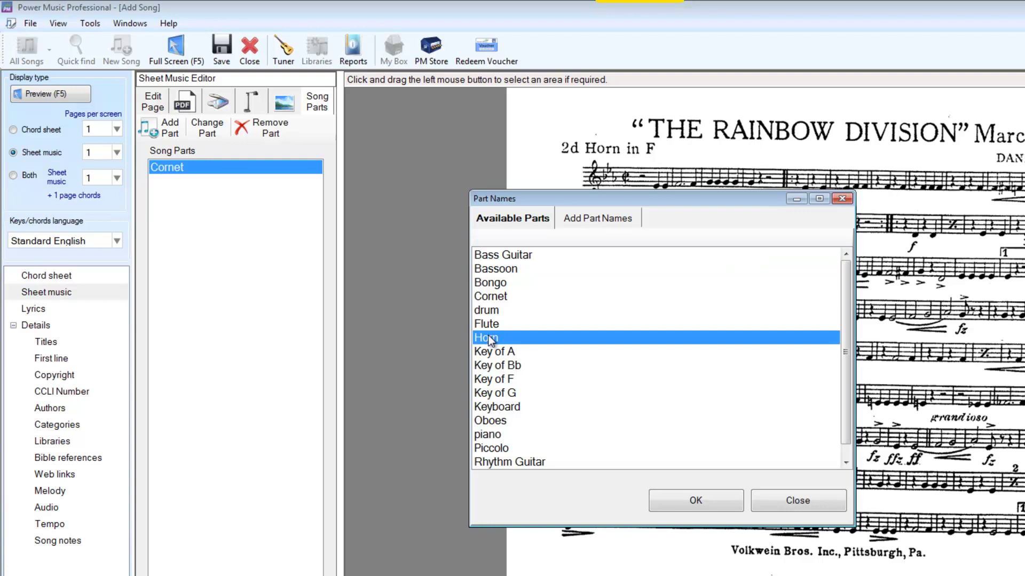
left_click(684, 504)
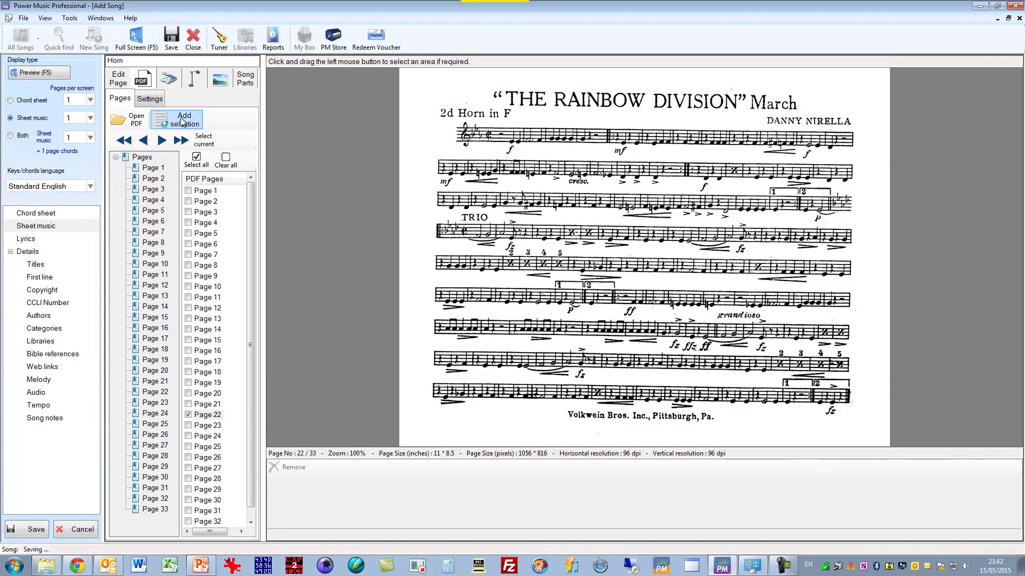
Add the ticked page 22 to the Horn part
left_click(181, 122)
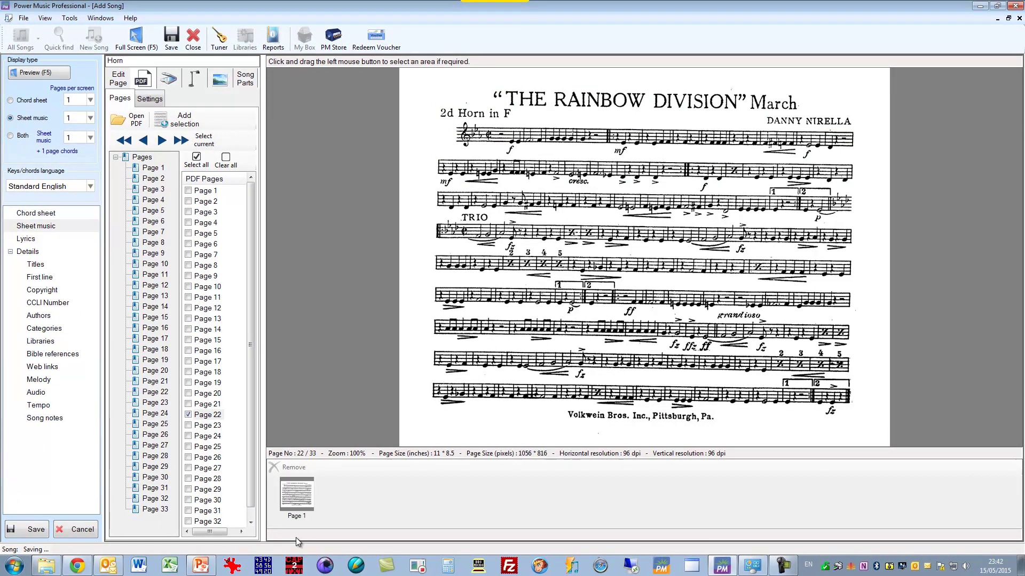
Review the Cornet and Horn parts' sheet music in Song Parts
left_click(245, 83)
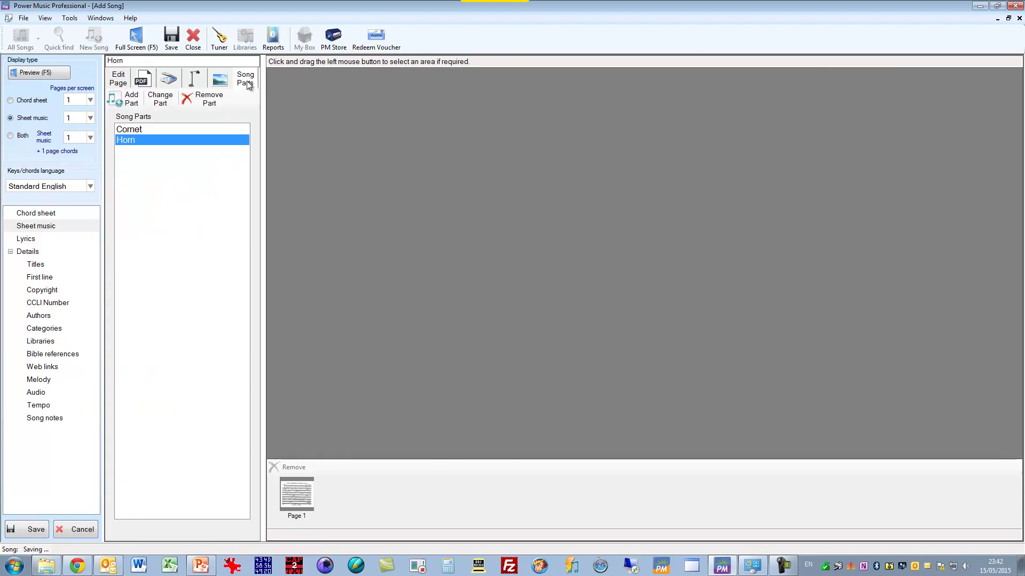
left_click(143, 130)
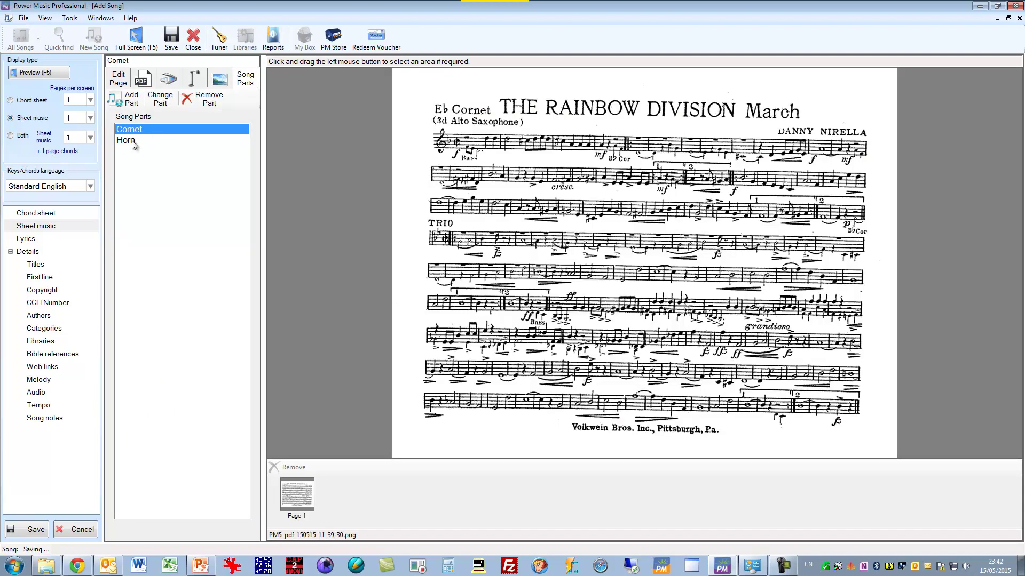
left_click(132, 140)
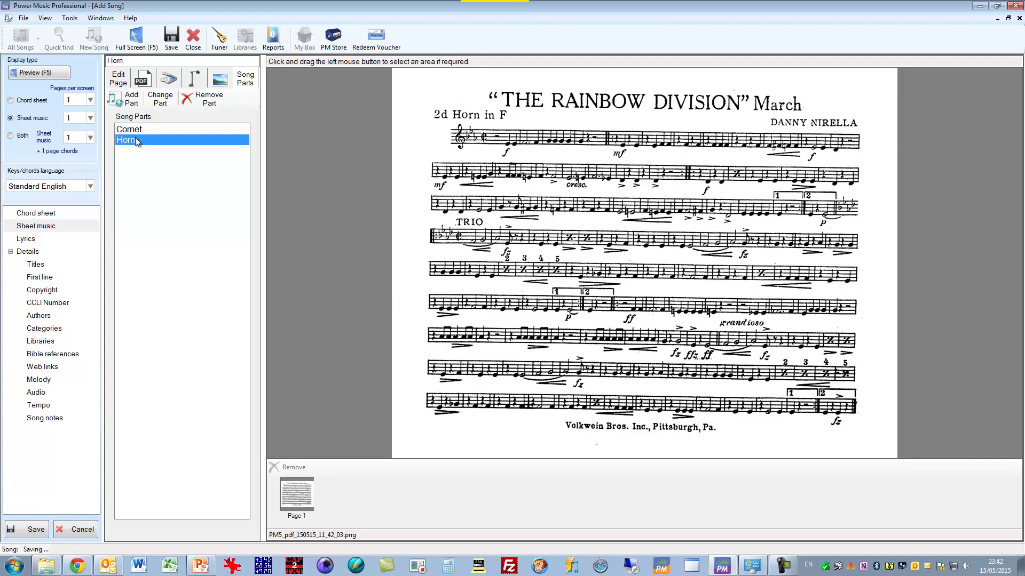
Mark only PDF page 30, the Euphonium part, and return to Song Parts
left_click(143, 78)
left_click(190, 500)
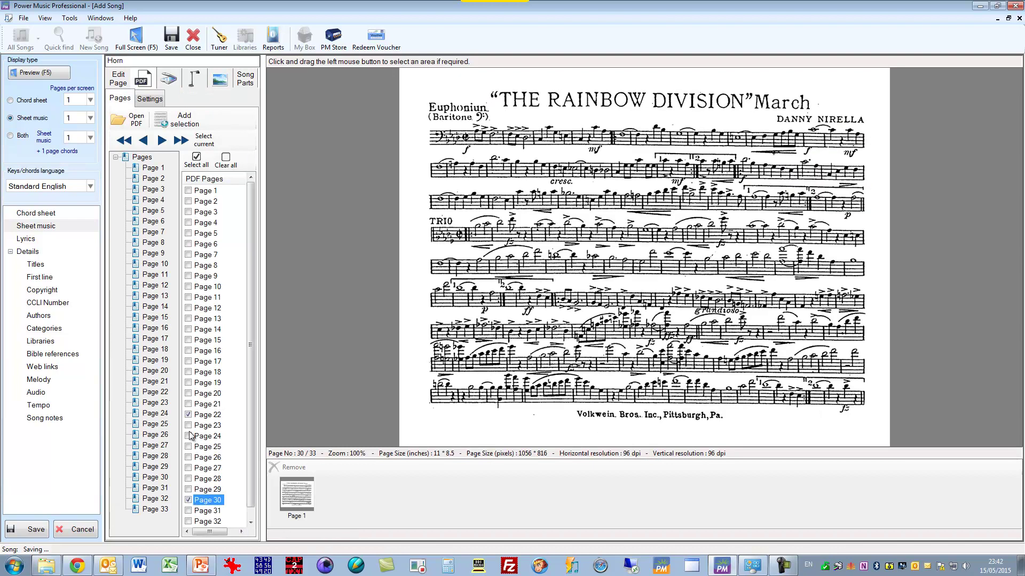
left_click(189, 415)
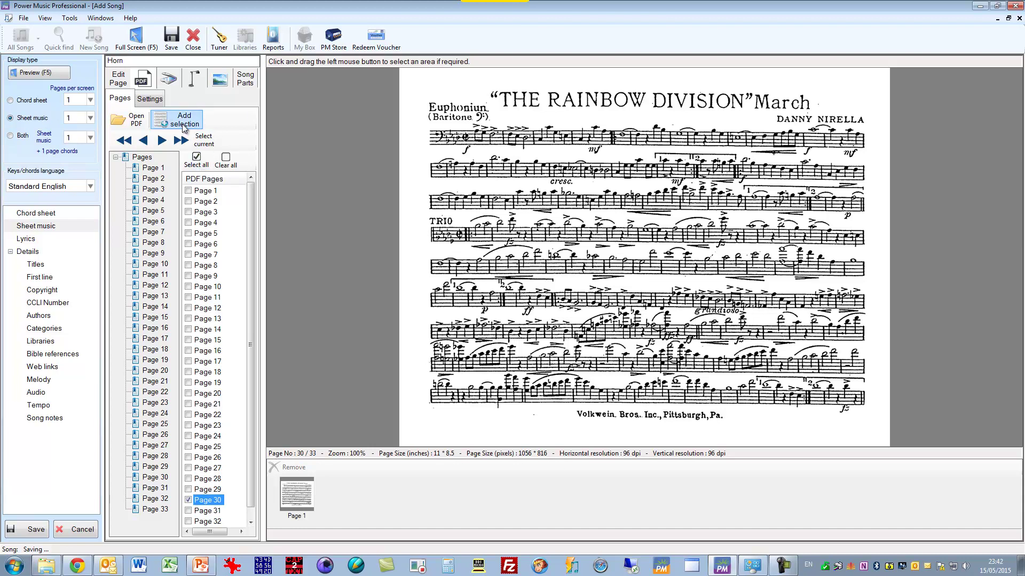
left_click(250, 83)
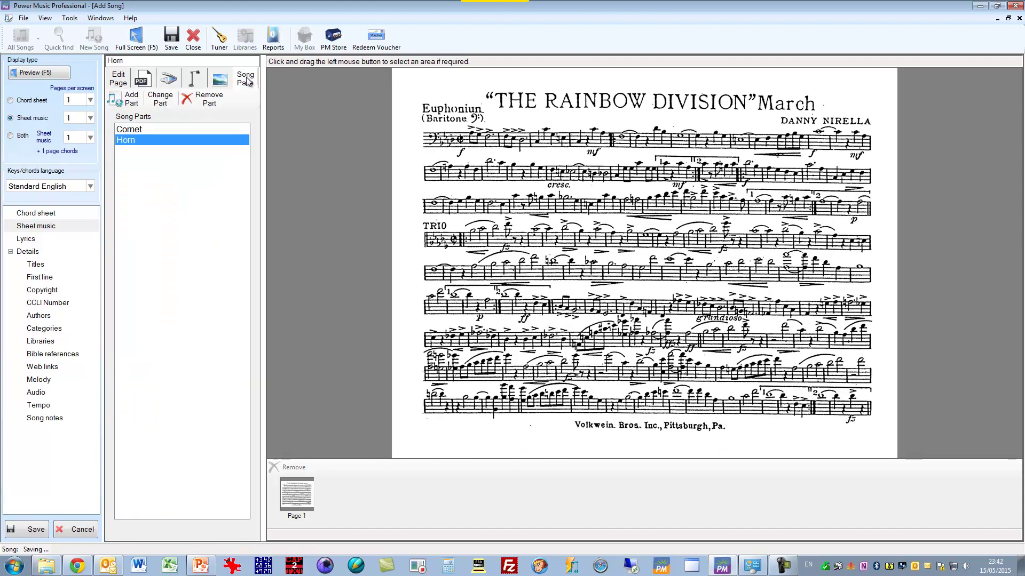
Add a Euphonium part to the song, saving Euphonium as a new part name
left_click(129, 102)
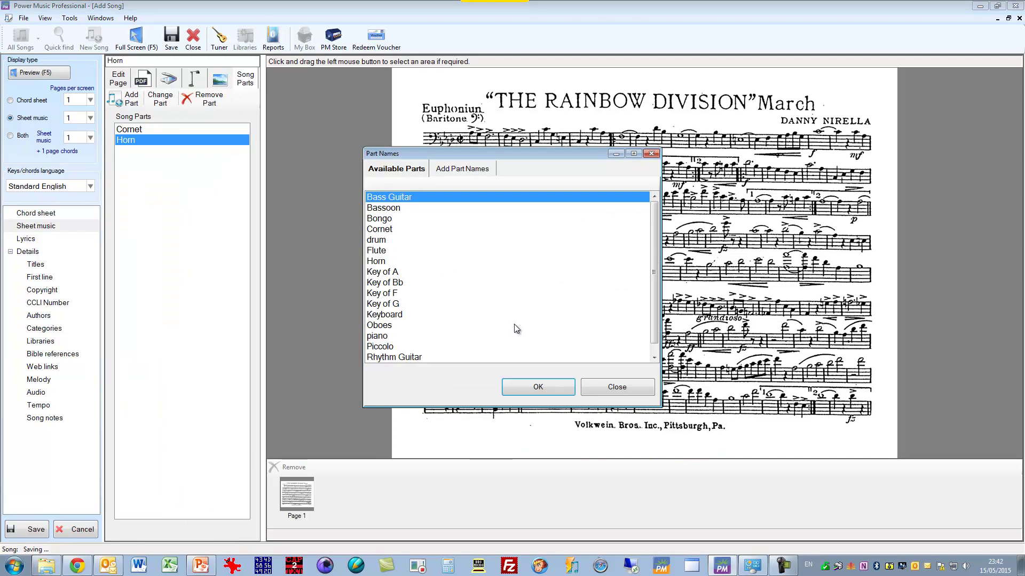
left_click(463, 170)
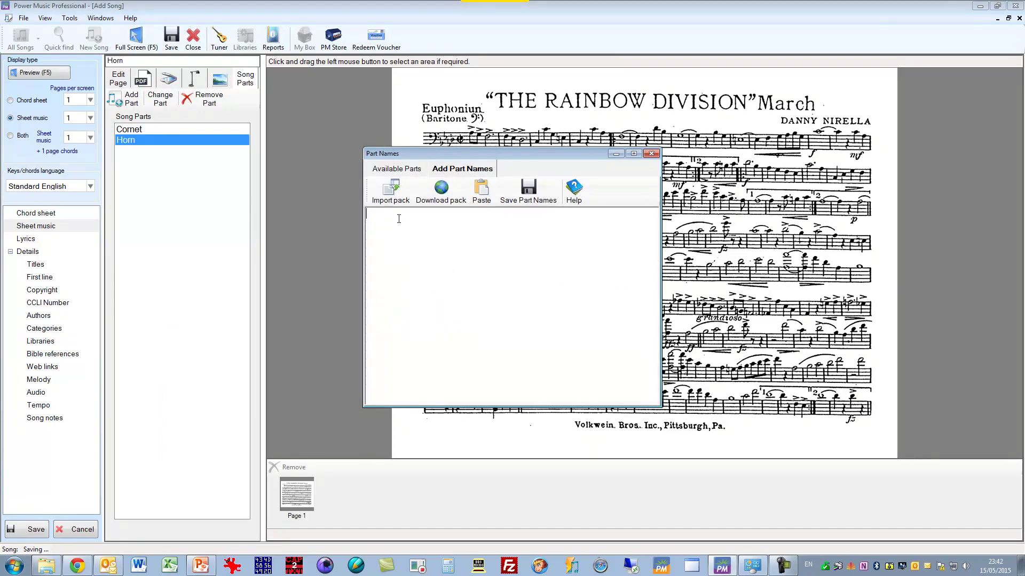
type("E")
type("um")
left_click(532, 194)
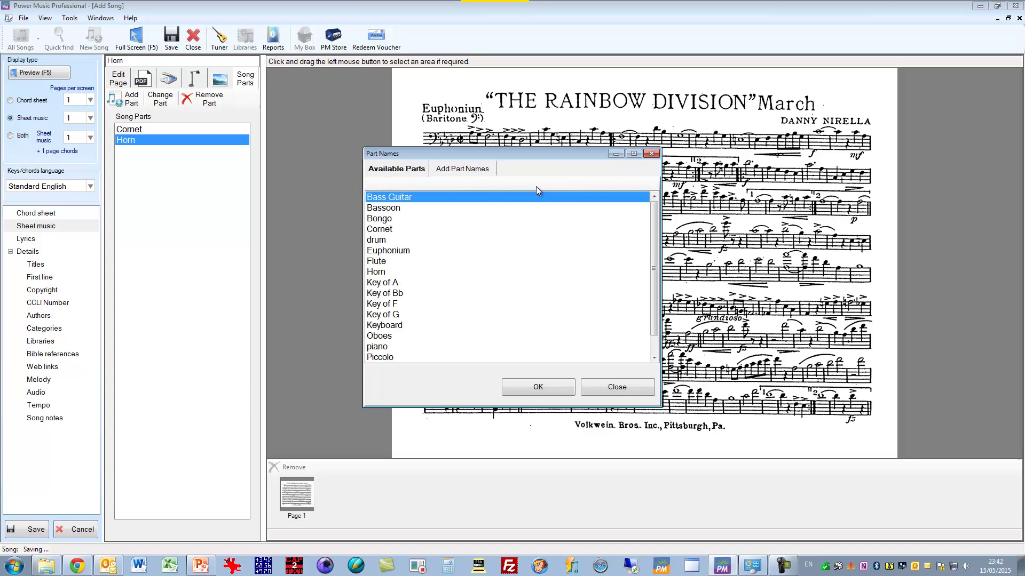
left_click(537, 251)
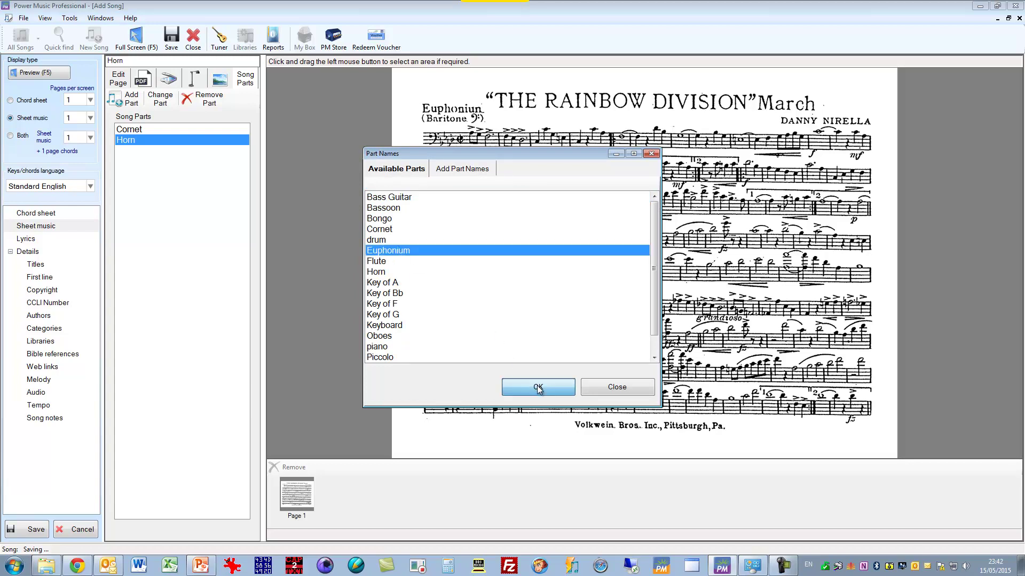
left_click(538, 389)
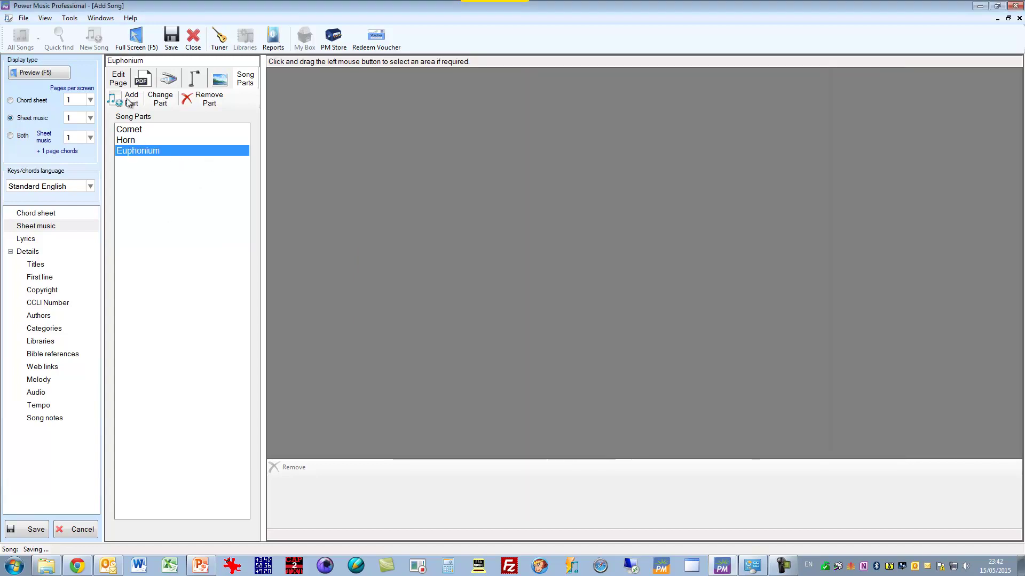
Attach the Euphonium PDF page to the Euphonium part and show the parts list
left_click(142, 78)
left_click(190, 500)
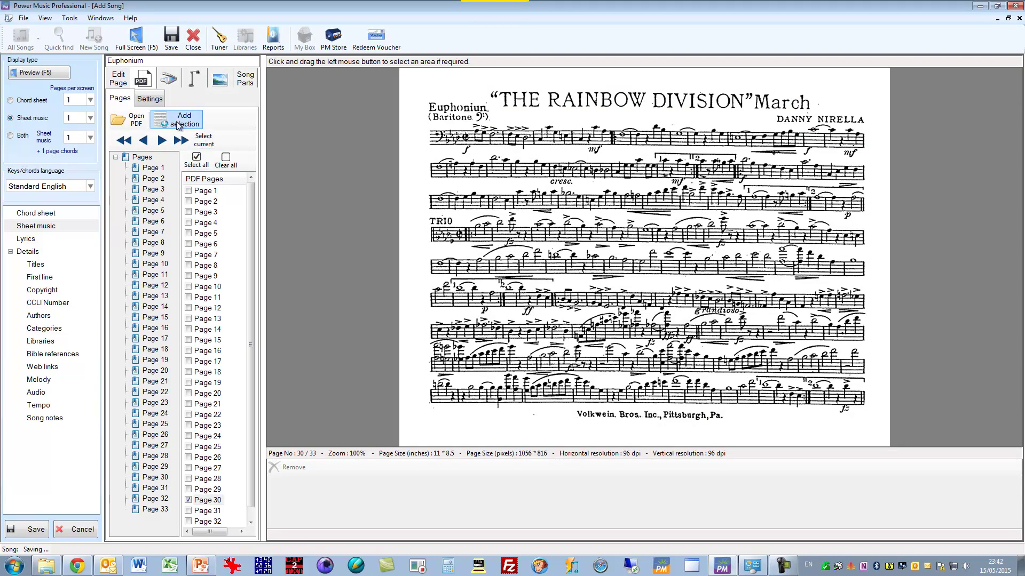
left_click(174, 120)
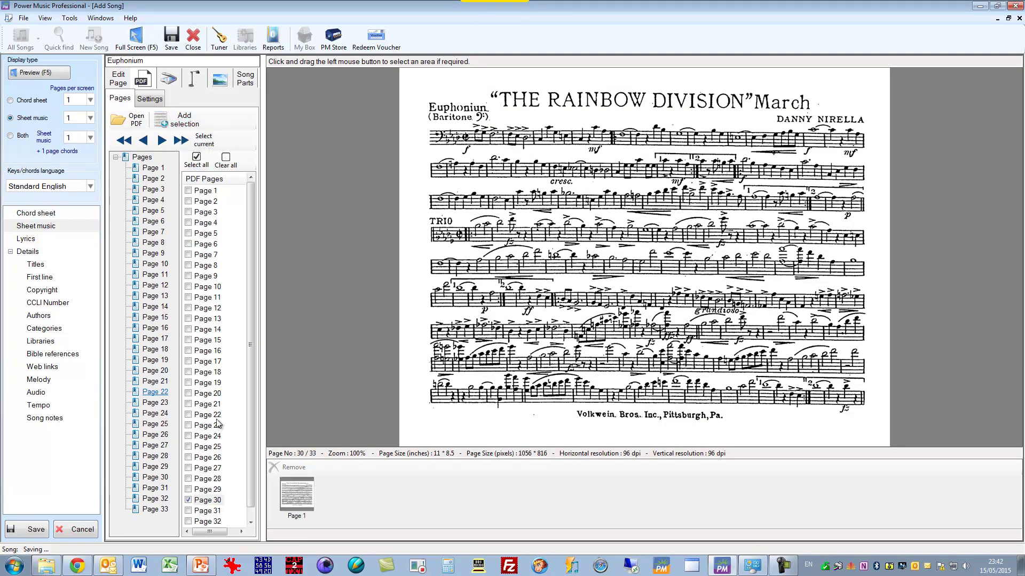
left_click(295, 498)
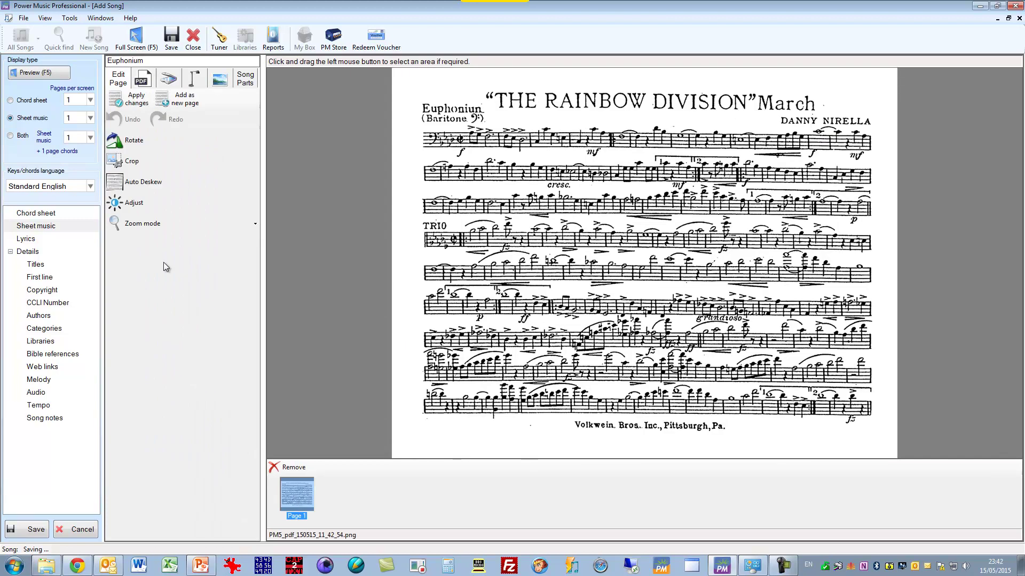
left_click(246, 81)
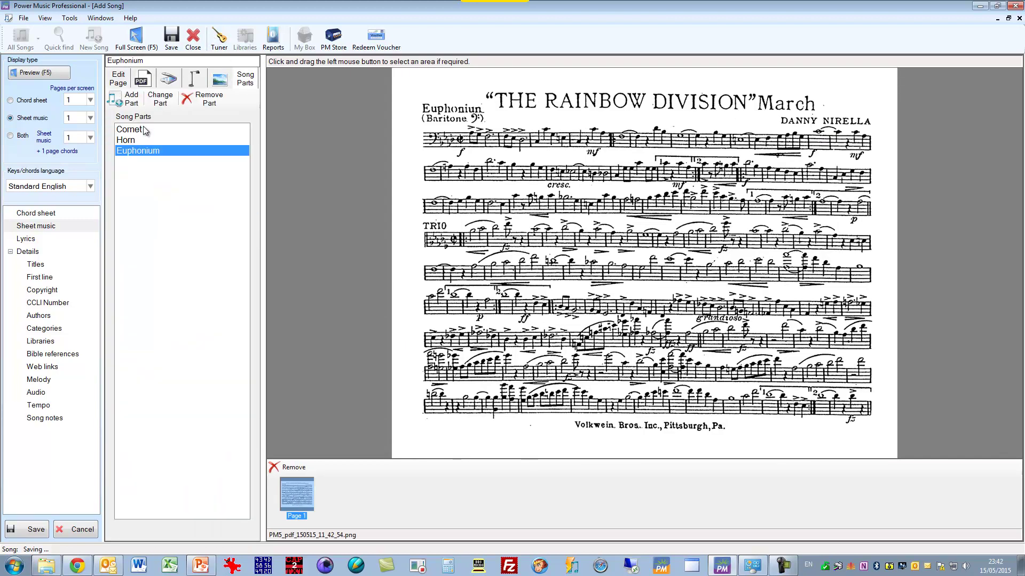
Preview the sheet music for the Cornet, Horn and Euphonium parts
left_click(145, 131)
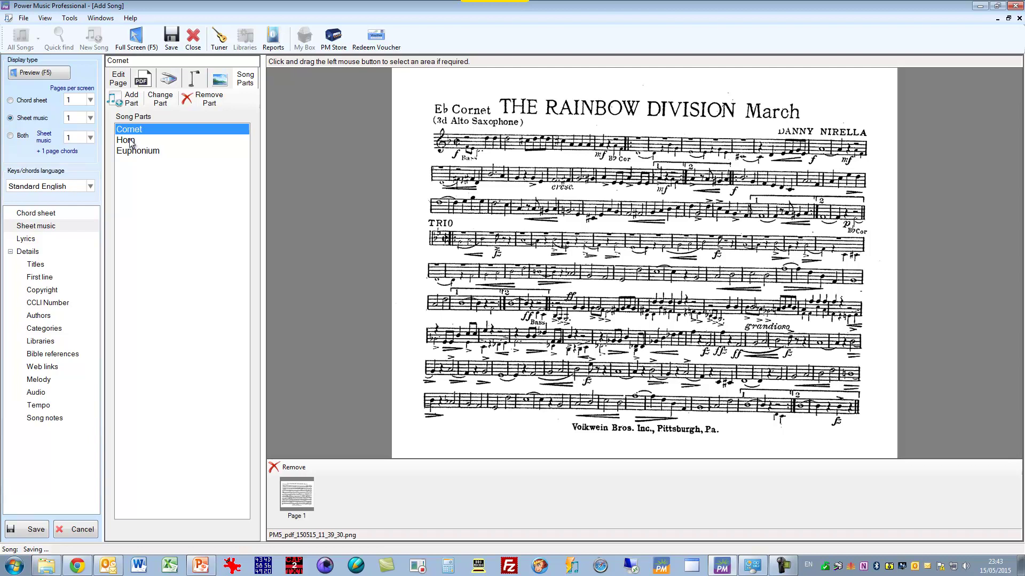
left_click(131, 142)
left_click(146, 152)
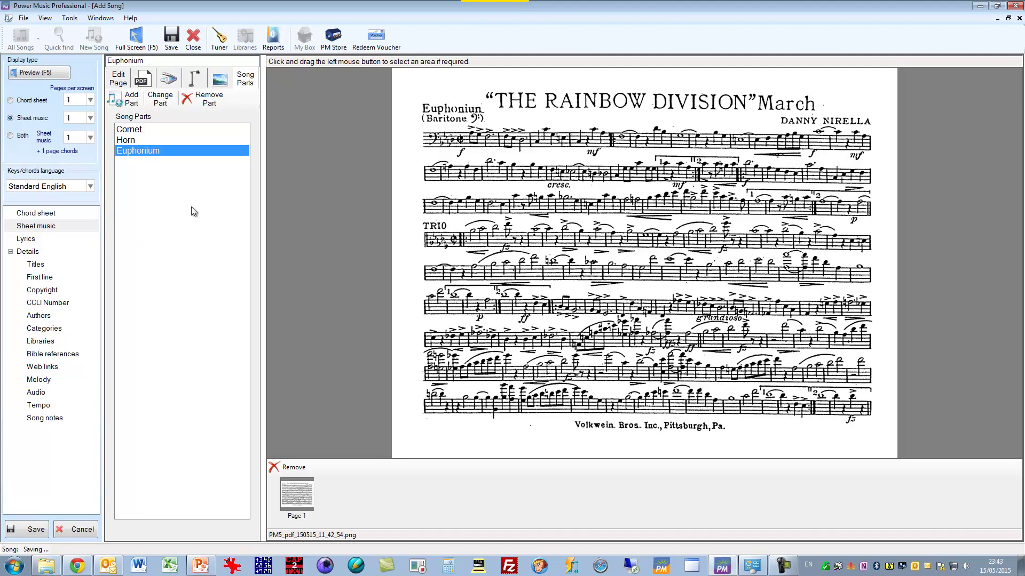
Add the title 'Rainbow test' under the song's Titles details
left_click(35, 264)
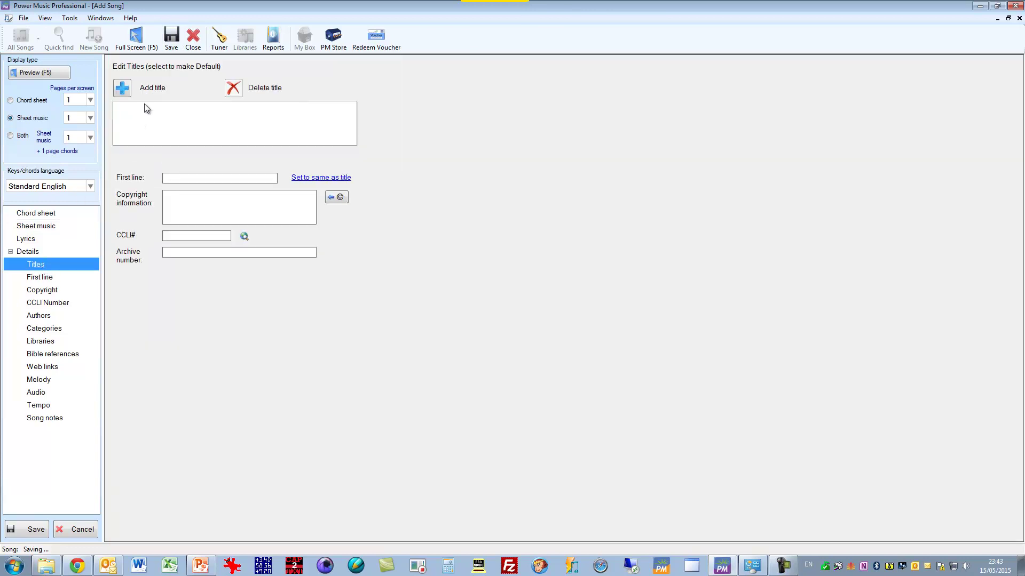
left_click(120, 88)
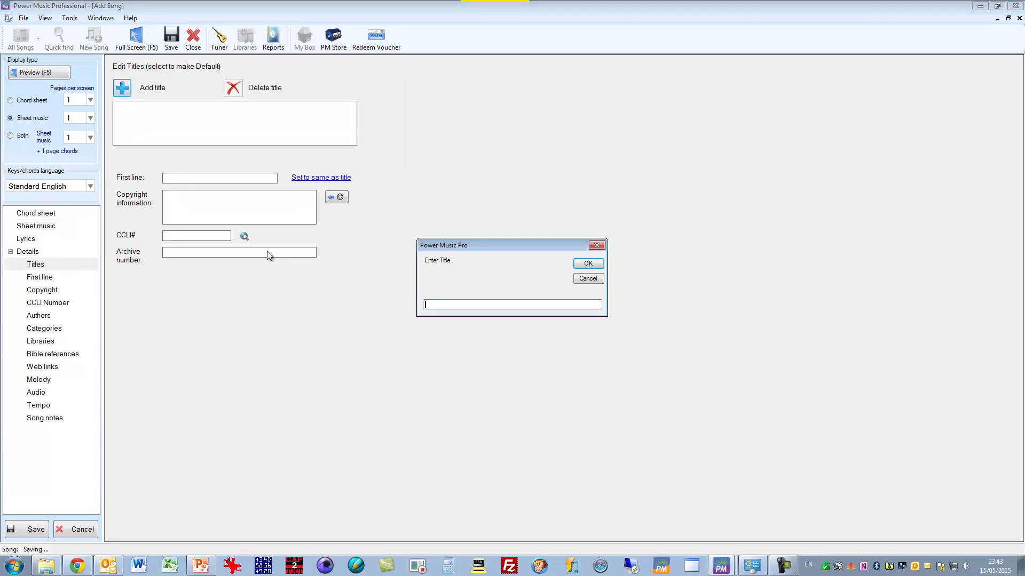
type("Rainbow test")
left_click(585, 266)
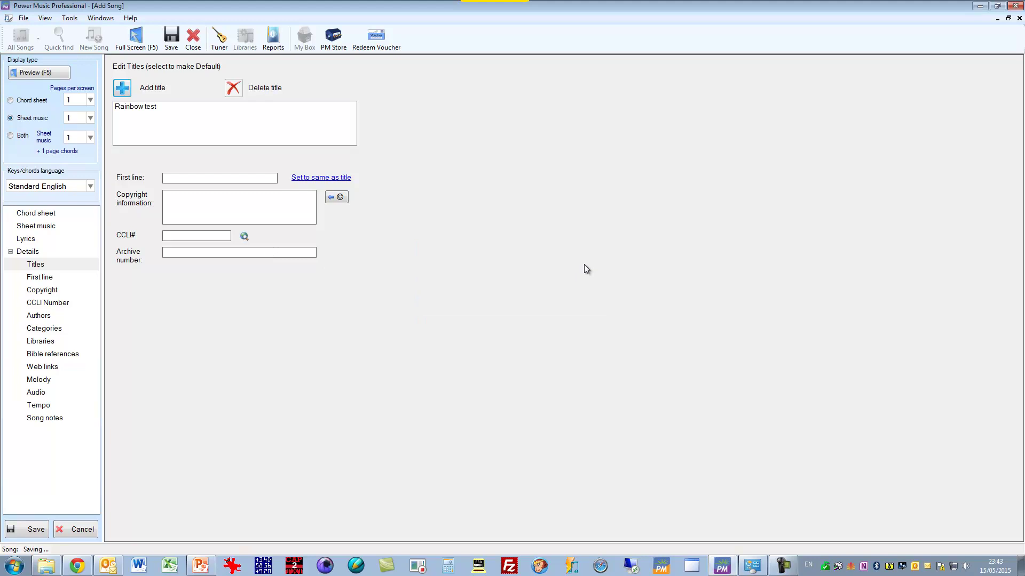
Save the song, then view its Euphonium, Horn, Cornet and finally Euphonium parts
left_click(172, 36)
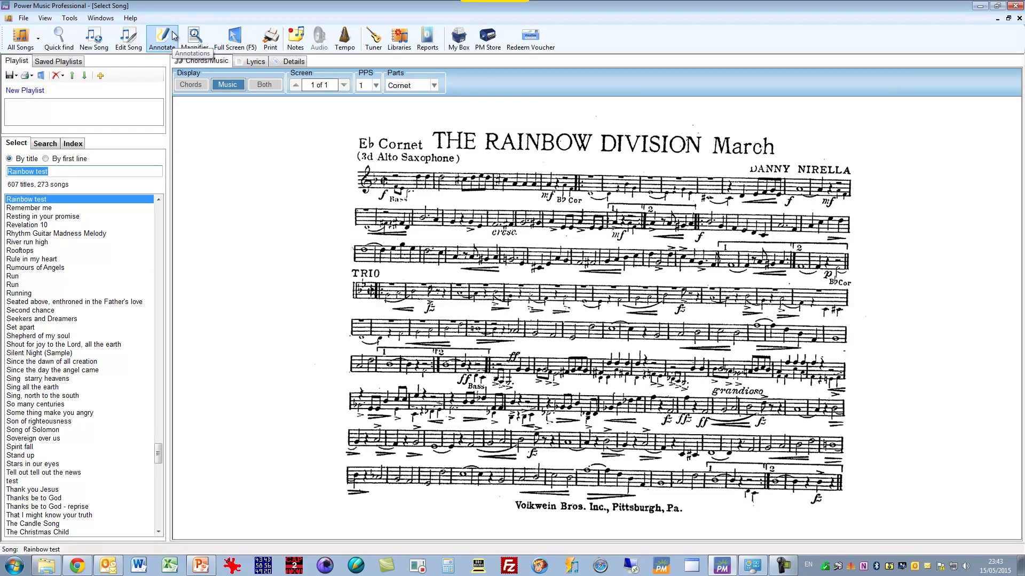
left_click(435, 86)
left_click(428, 110)
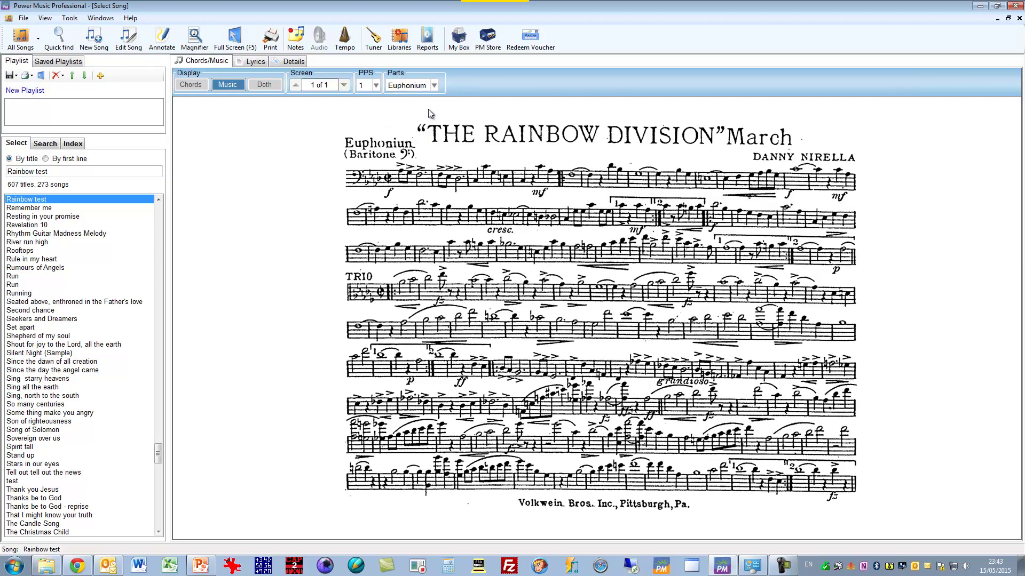
left_click(433, 86)
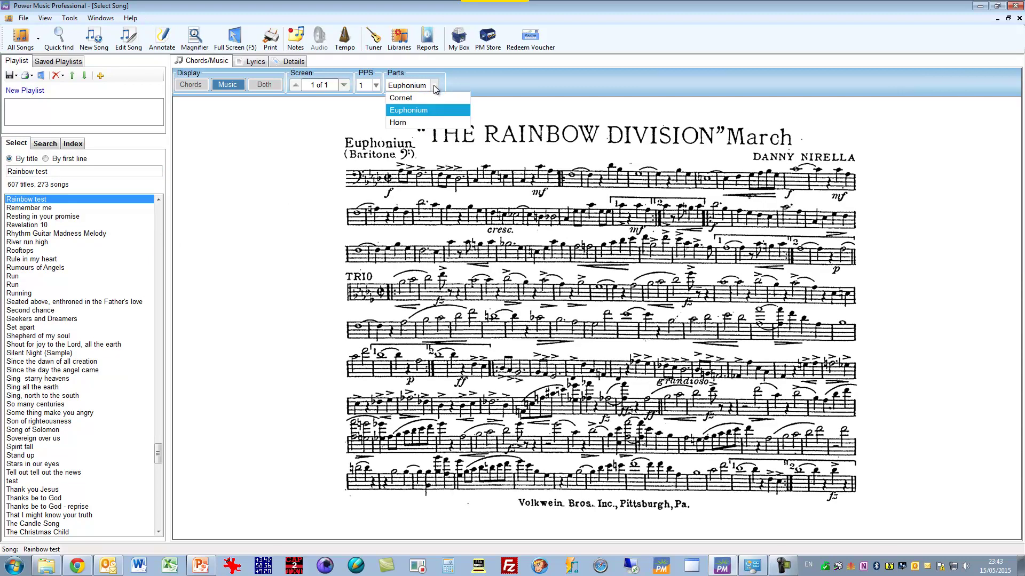
left_click(419, 125)
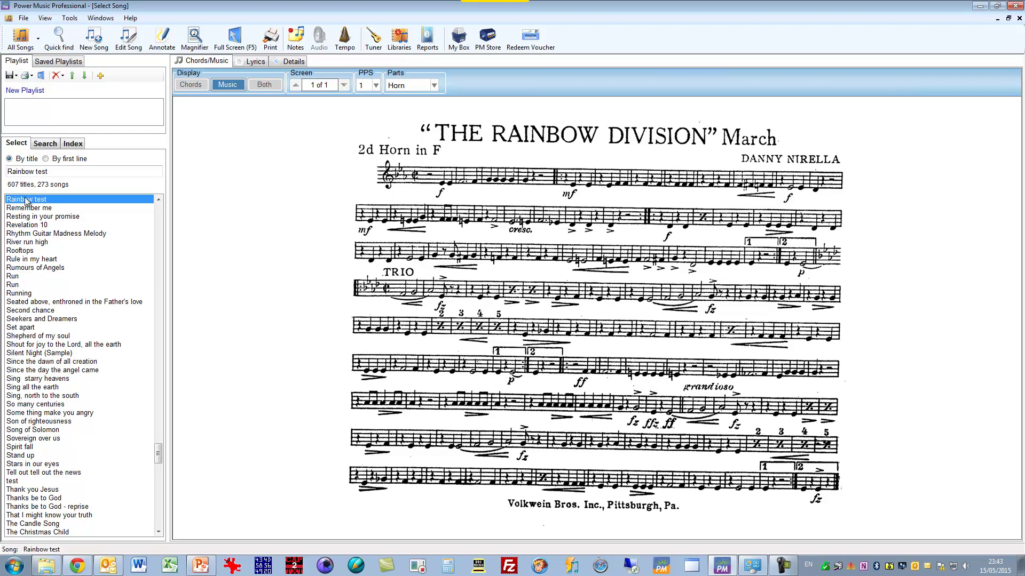
left_click(435, 86)
left_click(427, 99)
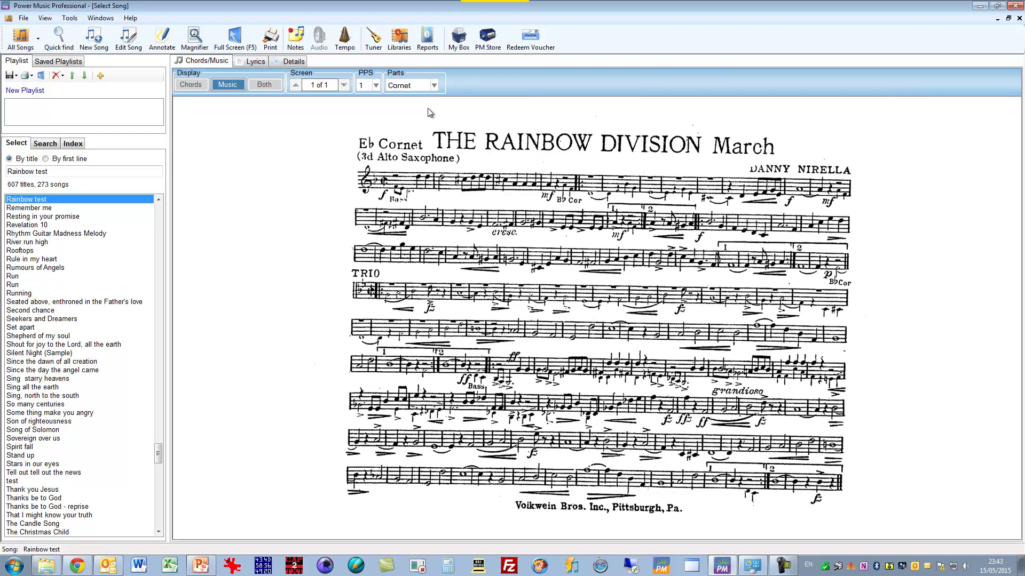
left_click(437, 85)
left_click(423, 109)
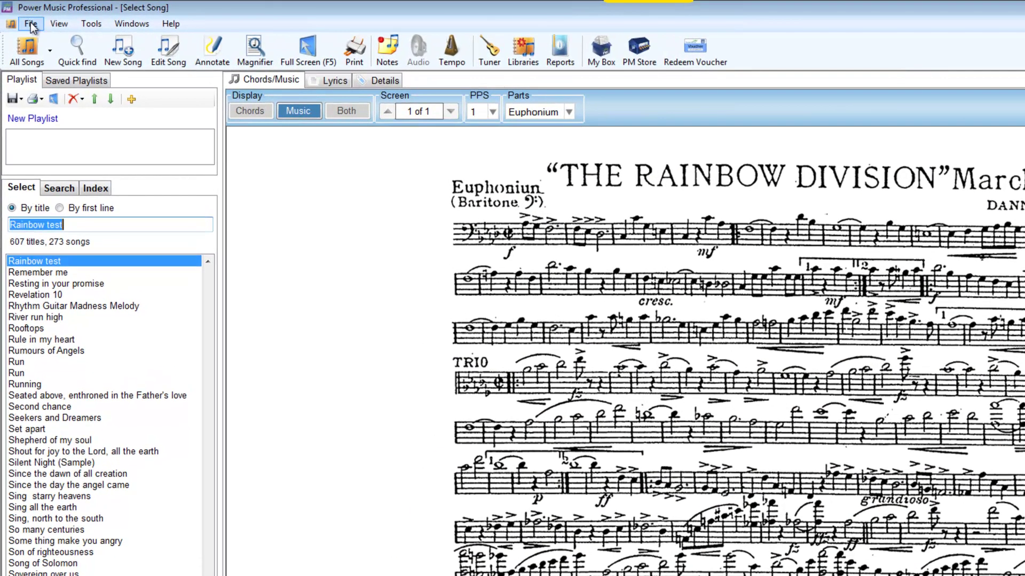
Open Manage Instrumental Parts after closing the song, and view the Available Parts and Add Part Names tabs
left_click(31, 23)
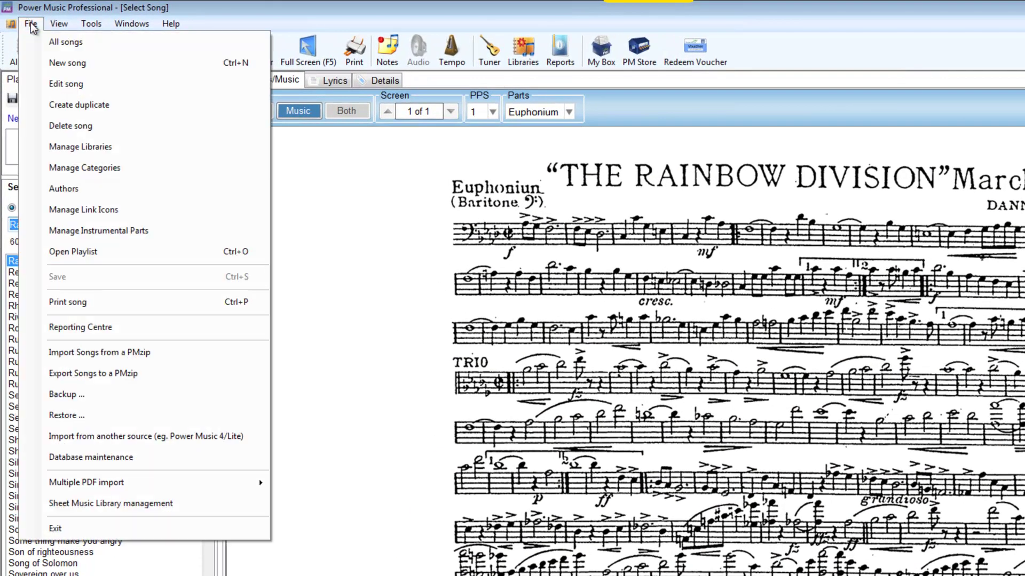
left_click(88, 233)
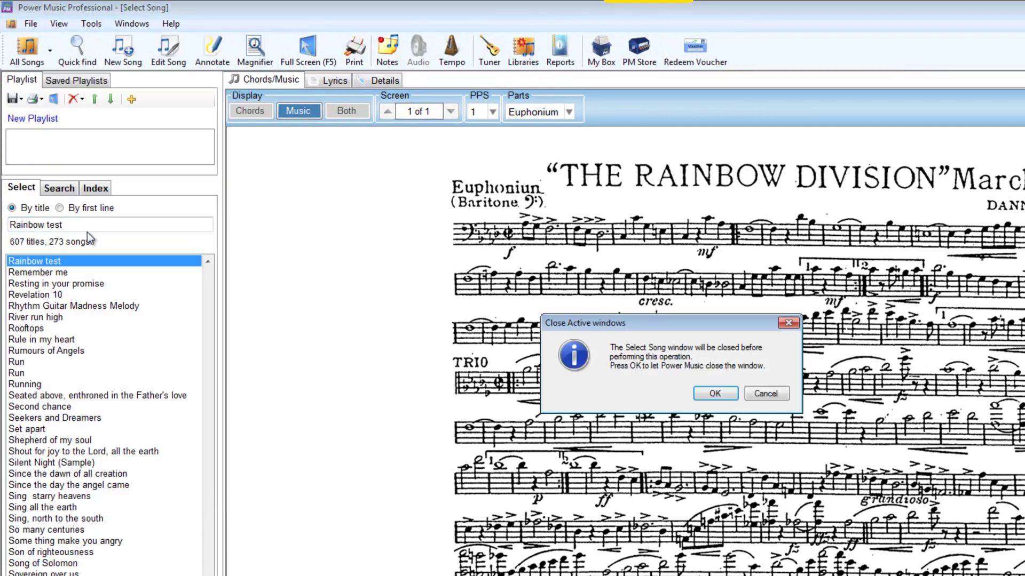
left_click(715, 393)
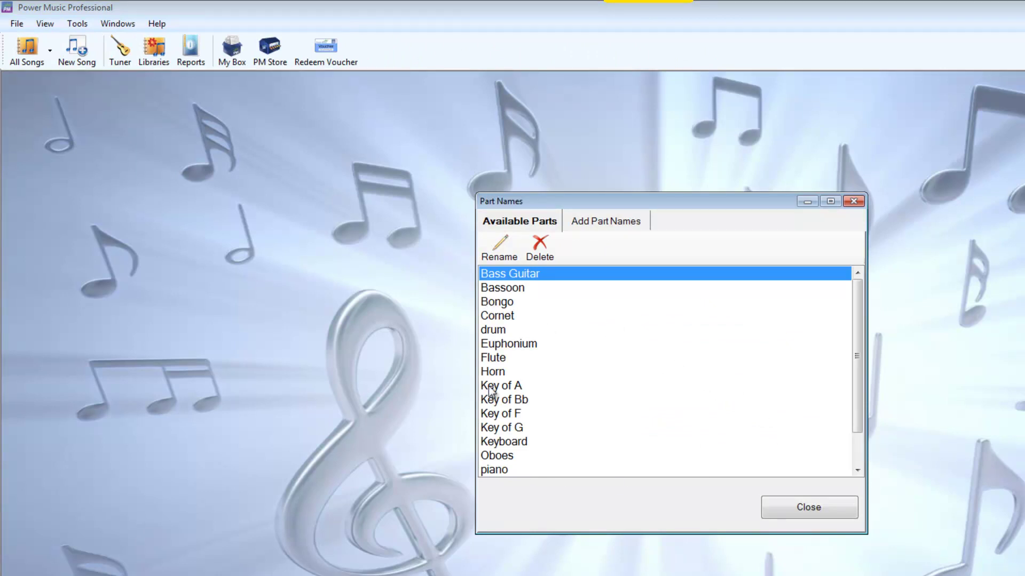
left_click(616, 219)
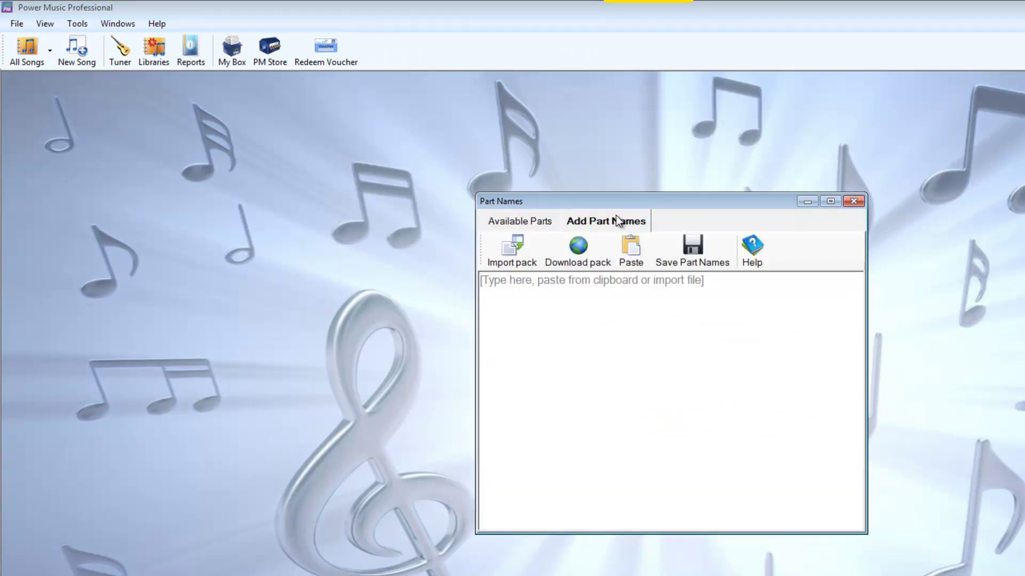
left_click(521, 220)
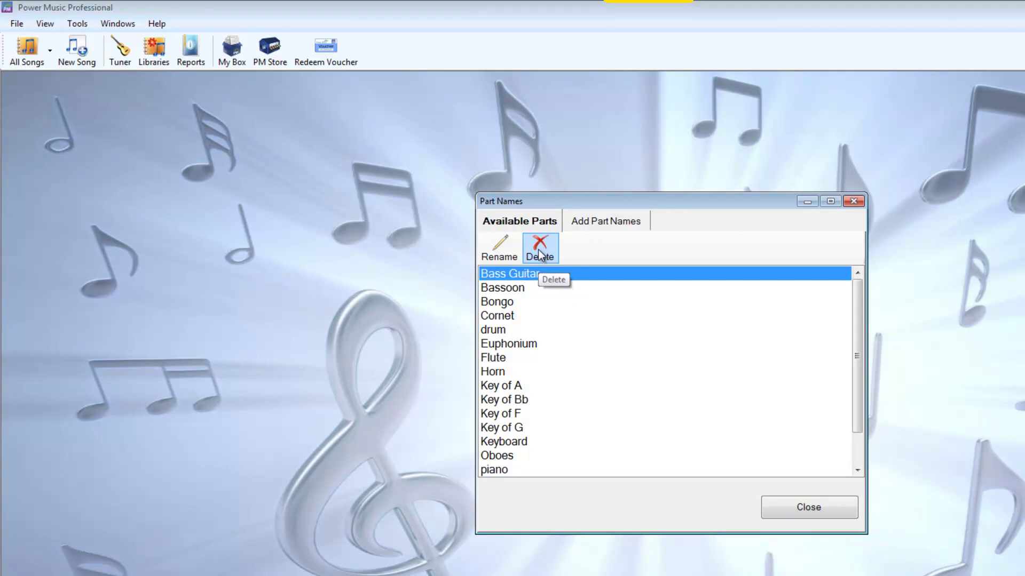
left_click(610, 221)
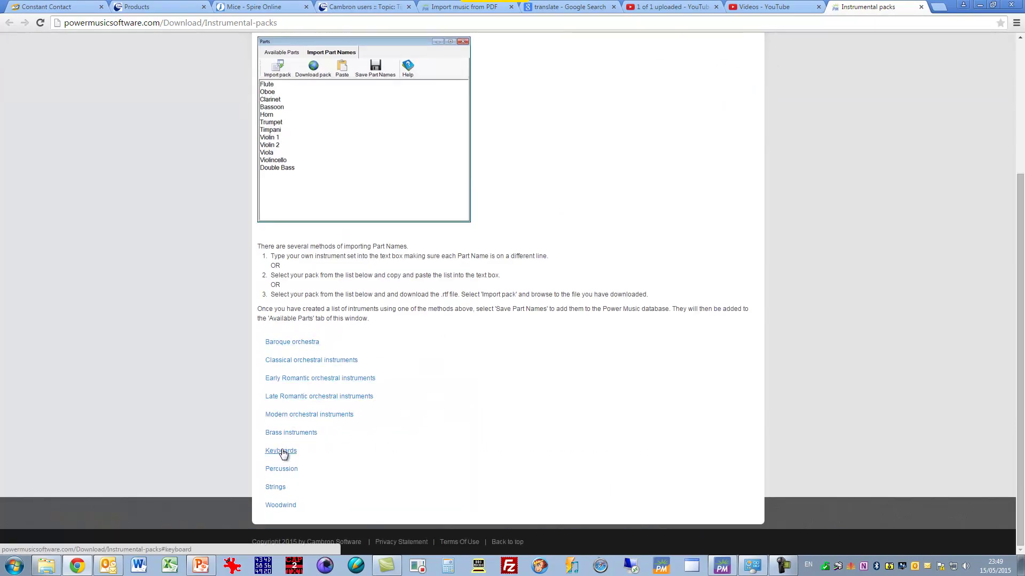
Download percussion.rtf from the Percussion pack and return to Power Music
left_click(284, 473)
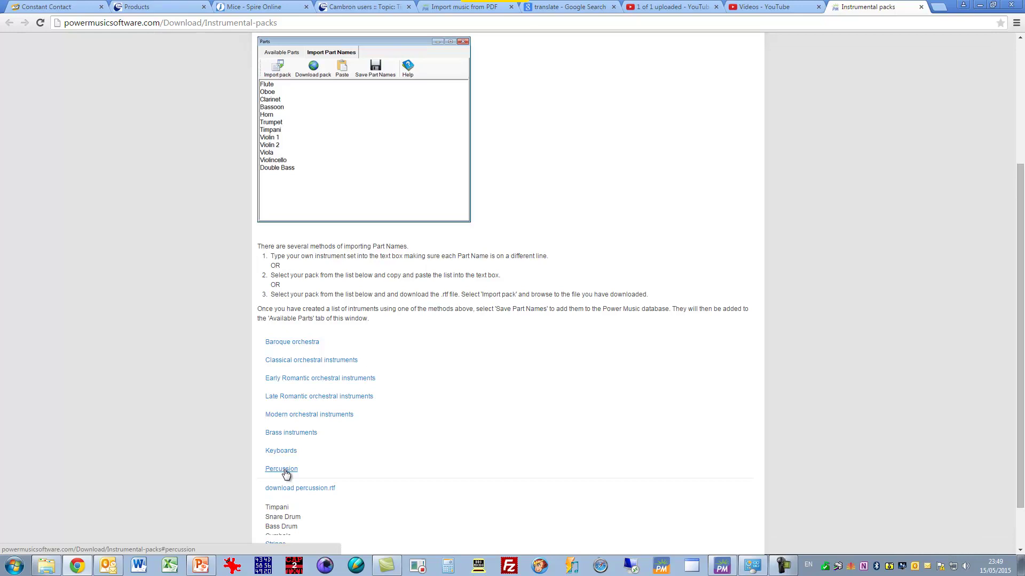
scroll(345, 449, "down", 2)
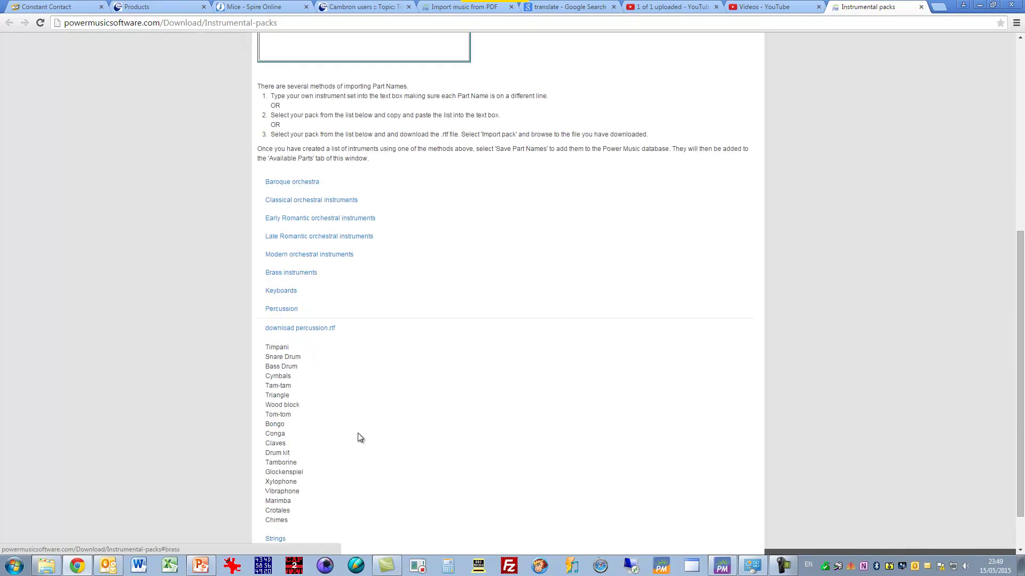
left_click(312, 331)
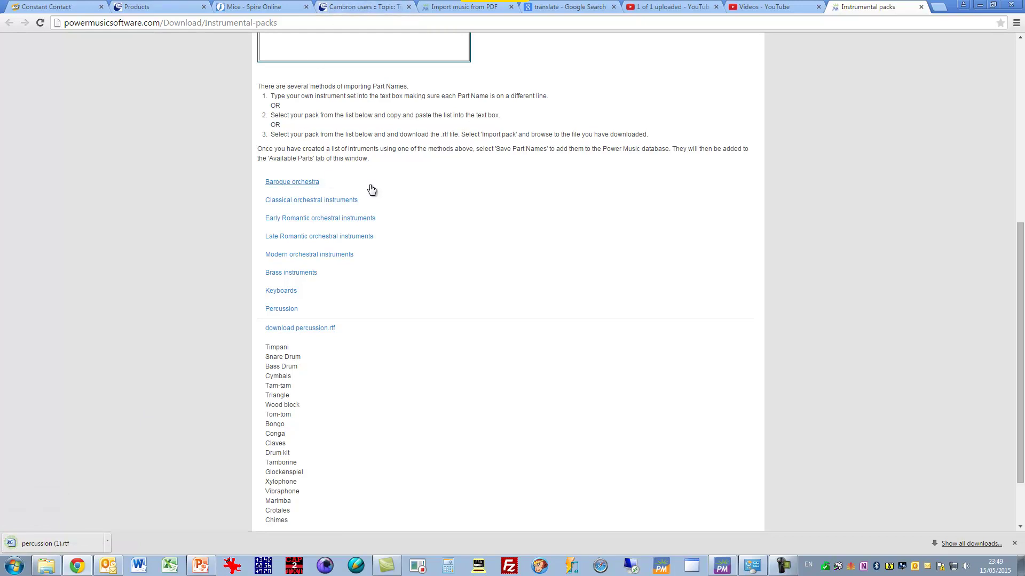
left_click(721, 566)
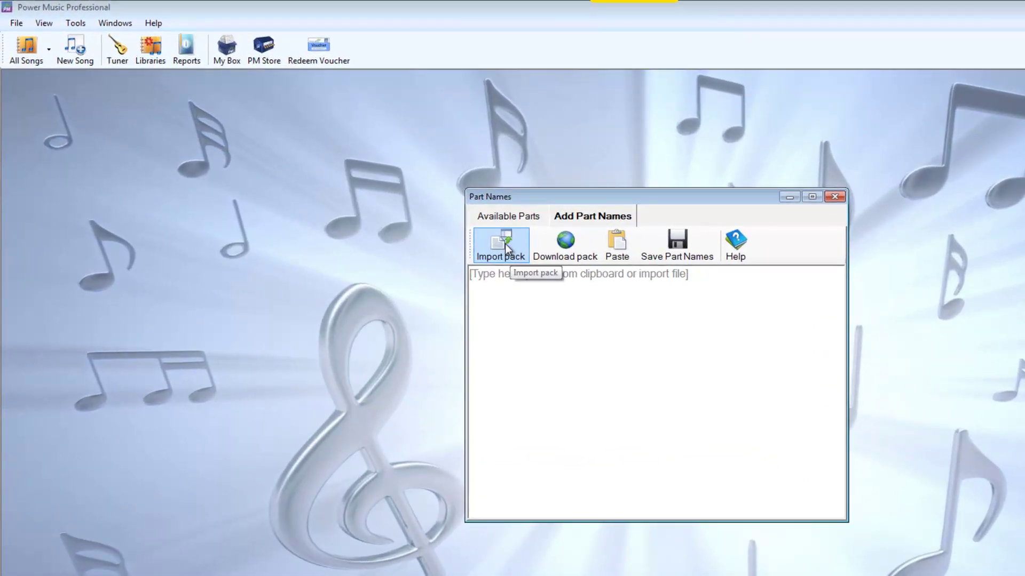
Import 'percussion (1).rtf' from Downloads and save the percussion part names
left_click(506, 243)
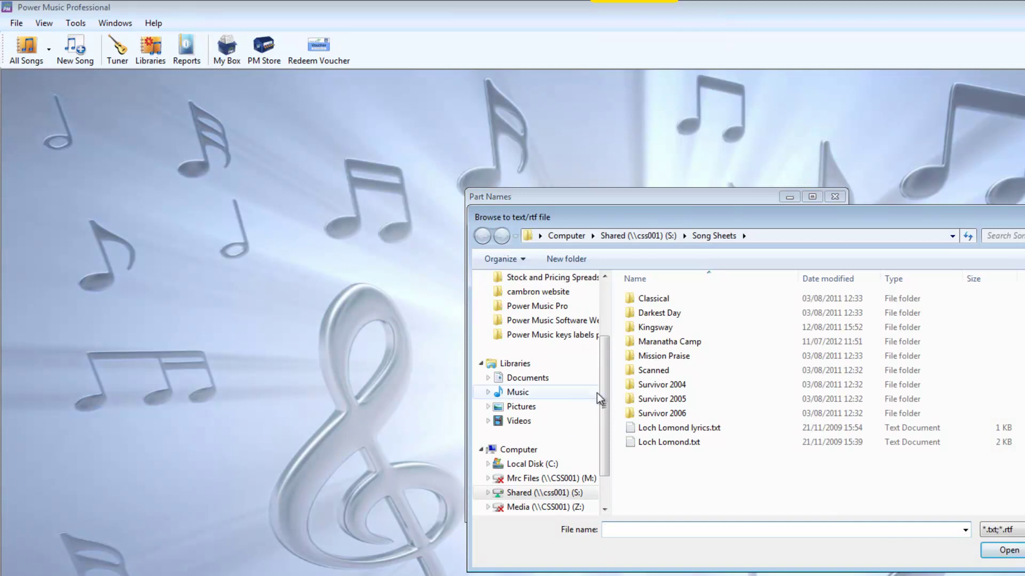
scroll(599, 398, "up", 1)
scroll(599, 397, "up", 1)
left_click(527, 313)
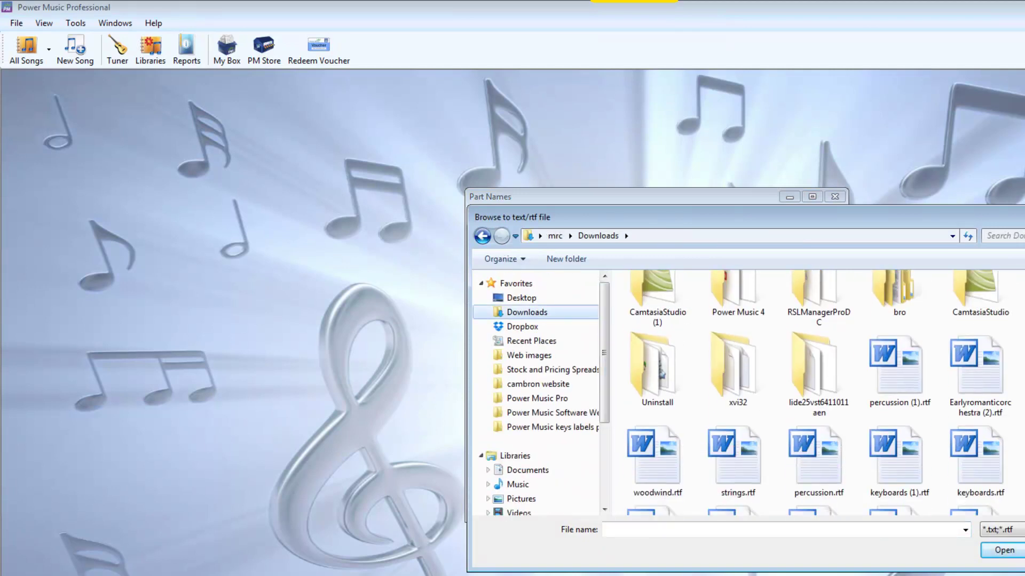
left_click(899, 373)
left_click(1005, 551)
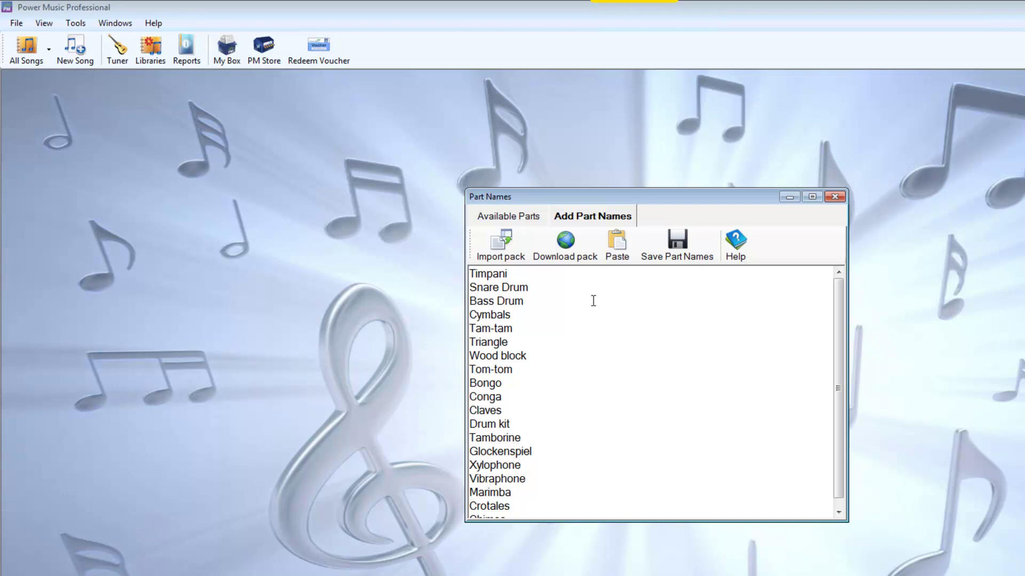
left_click(677, 244)
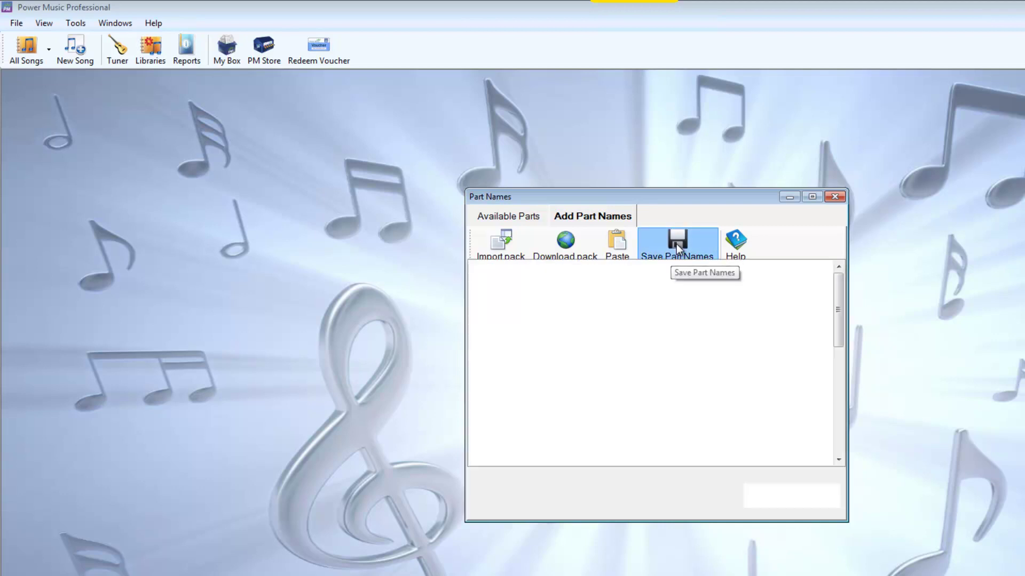
mouse_move(838, 336)
left_mouse_down()
mouse_move(840, 455)
mouse_move(839, 315)
left_mouse_up()
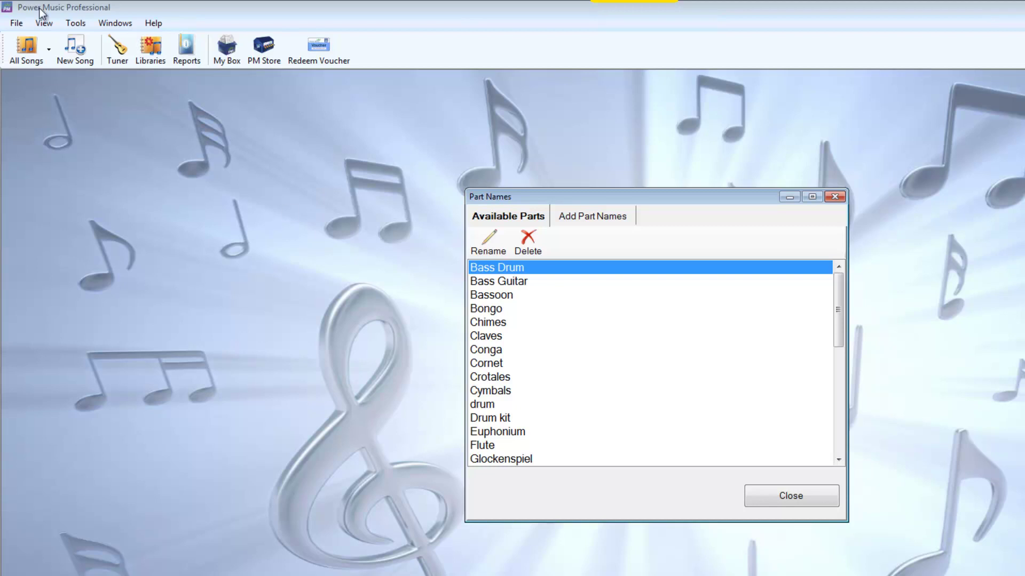
key("Escape")
left_click(16, 26)
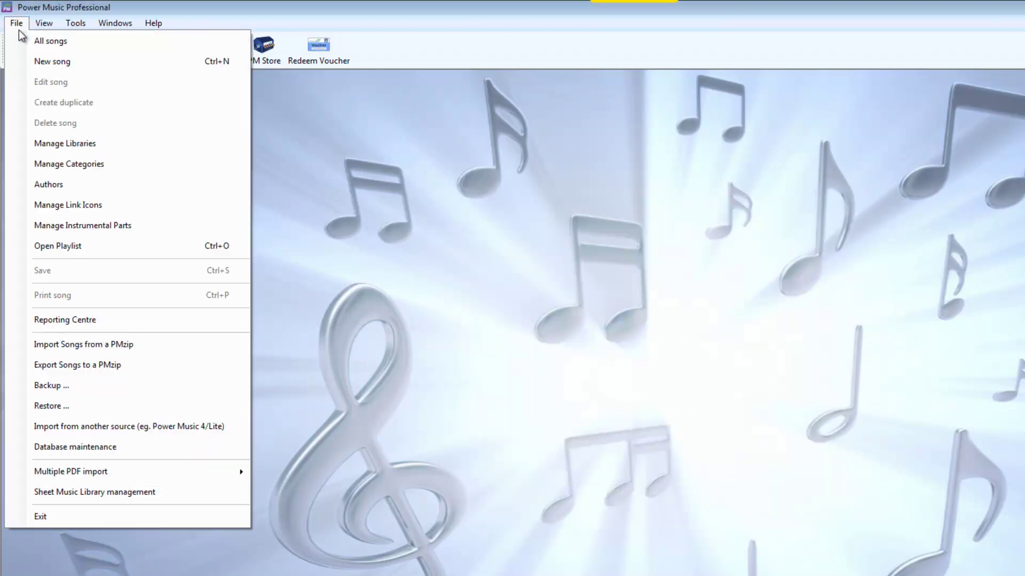
left_click(67, 223)
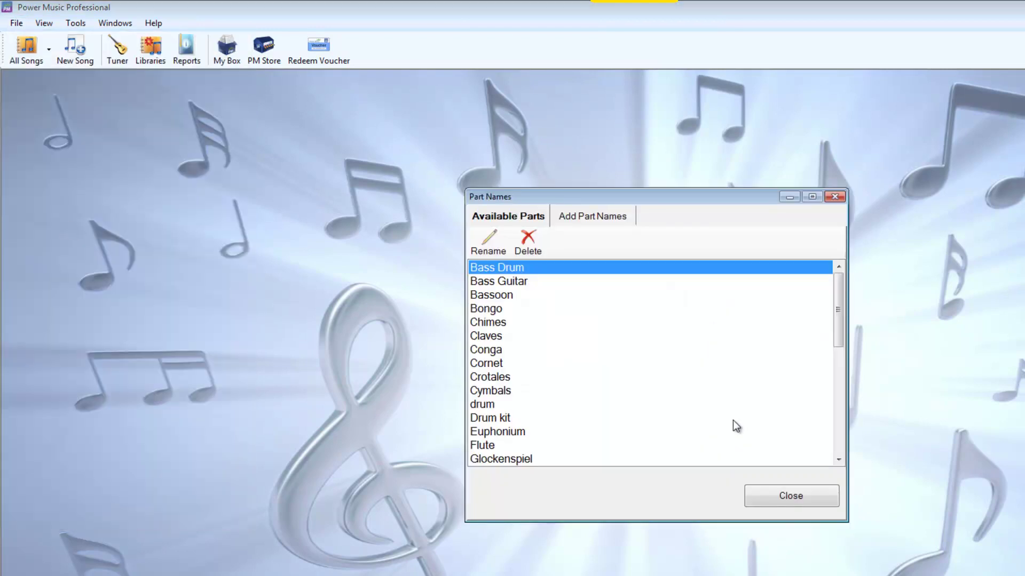